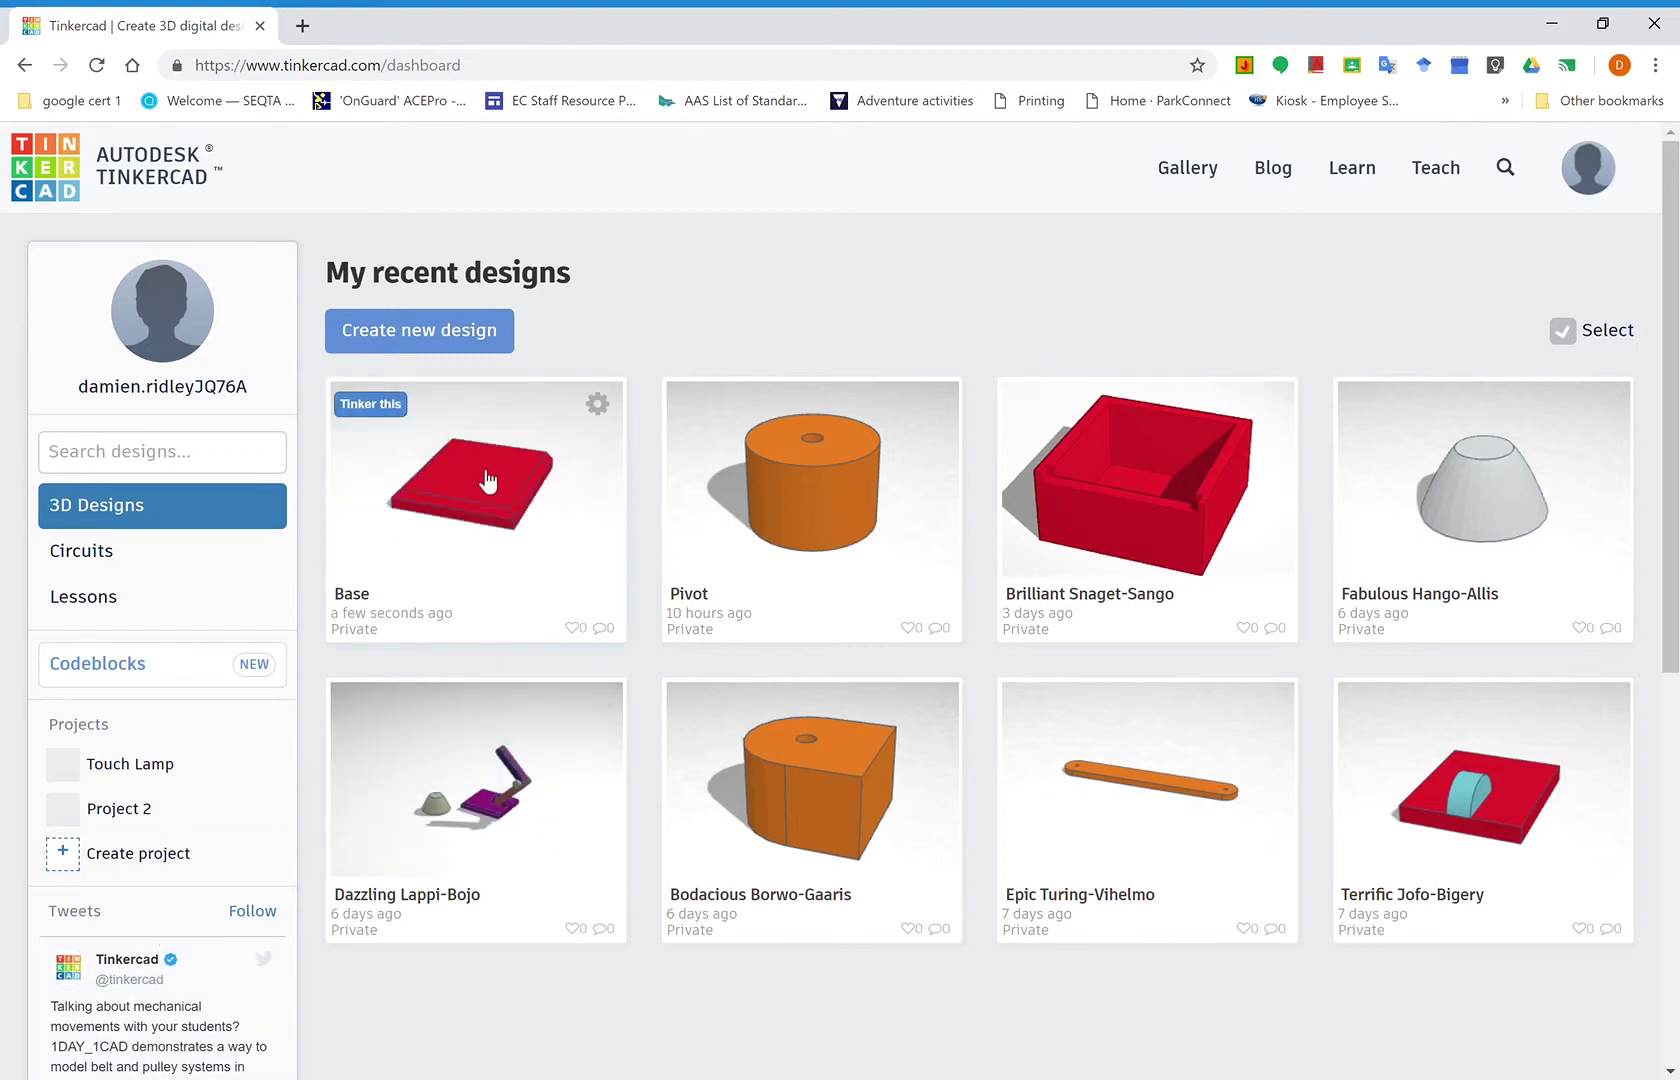
Open the Base design from the dashboard in the 3D editor.
left_click(380, 414)
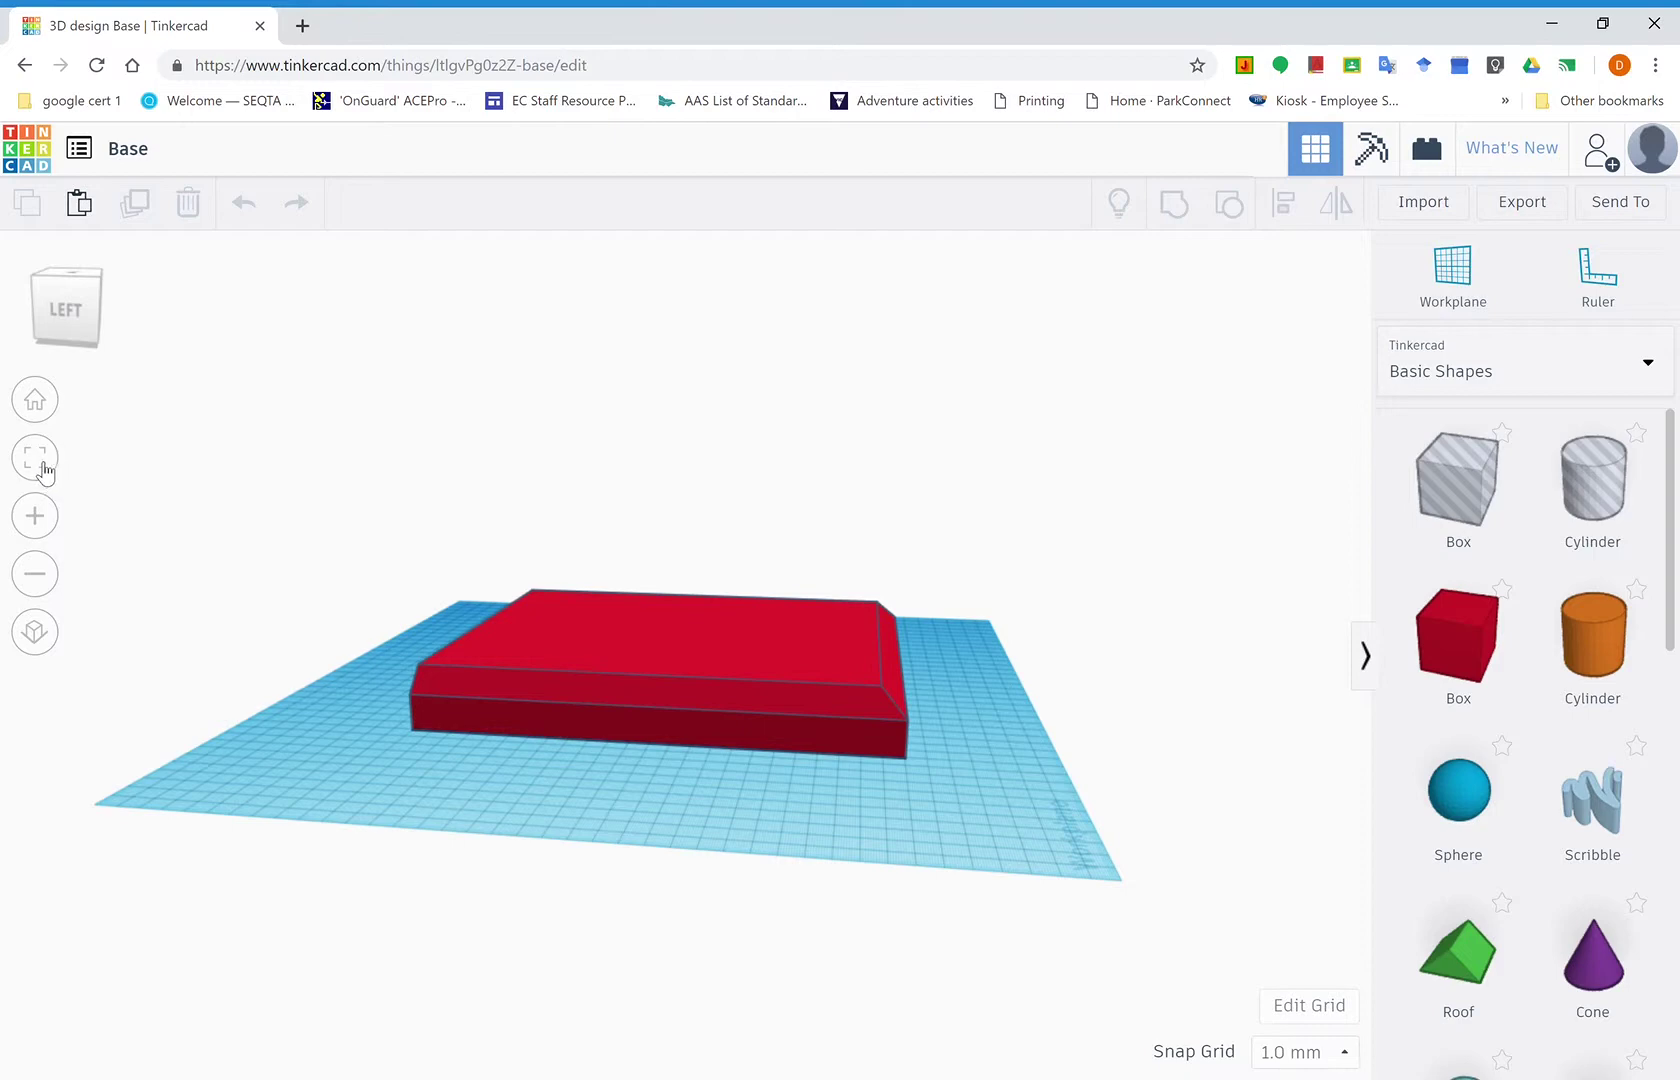
Fit the view to the red base plate and orbit to look down on it from above.
left_click(40, 465)
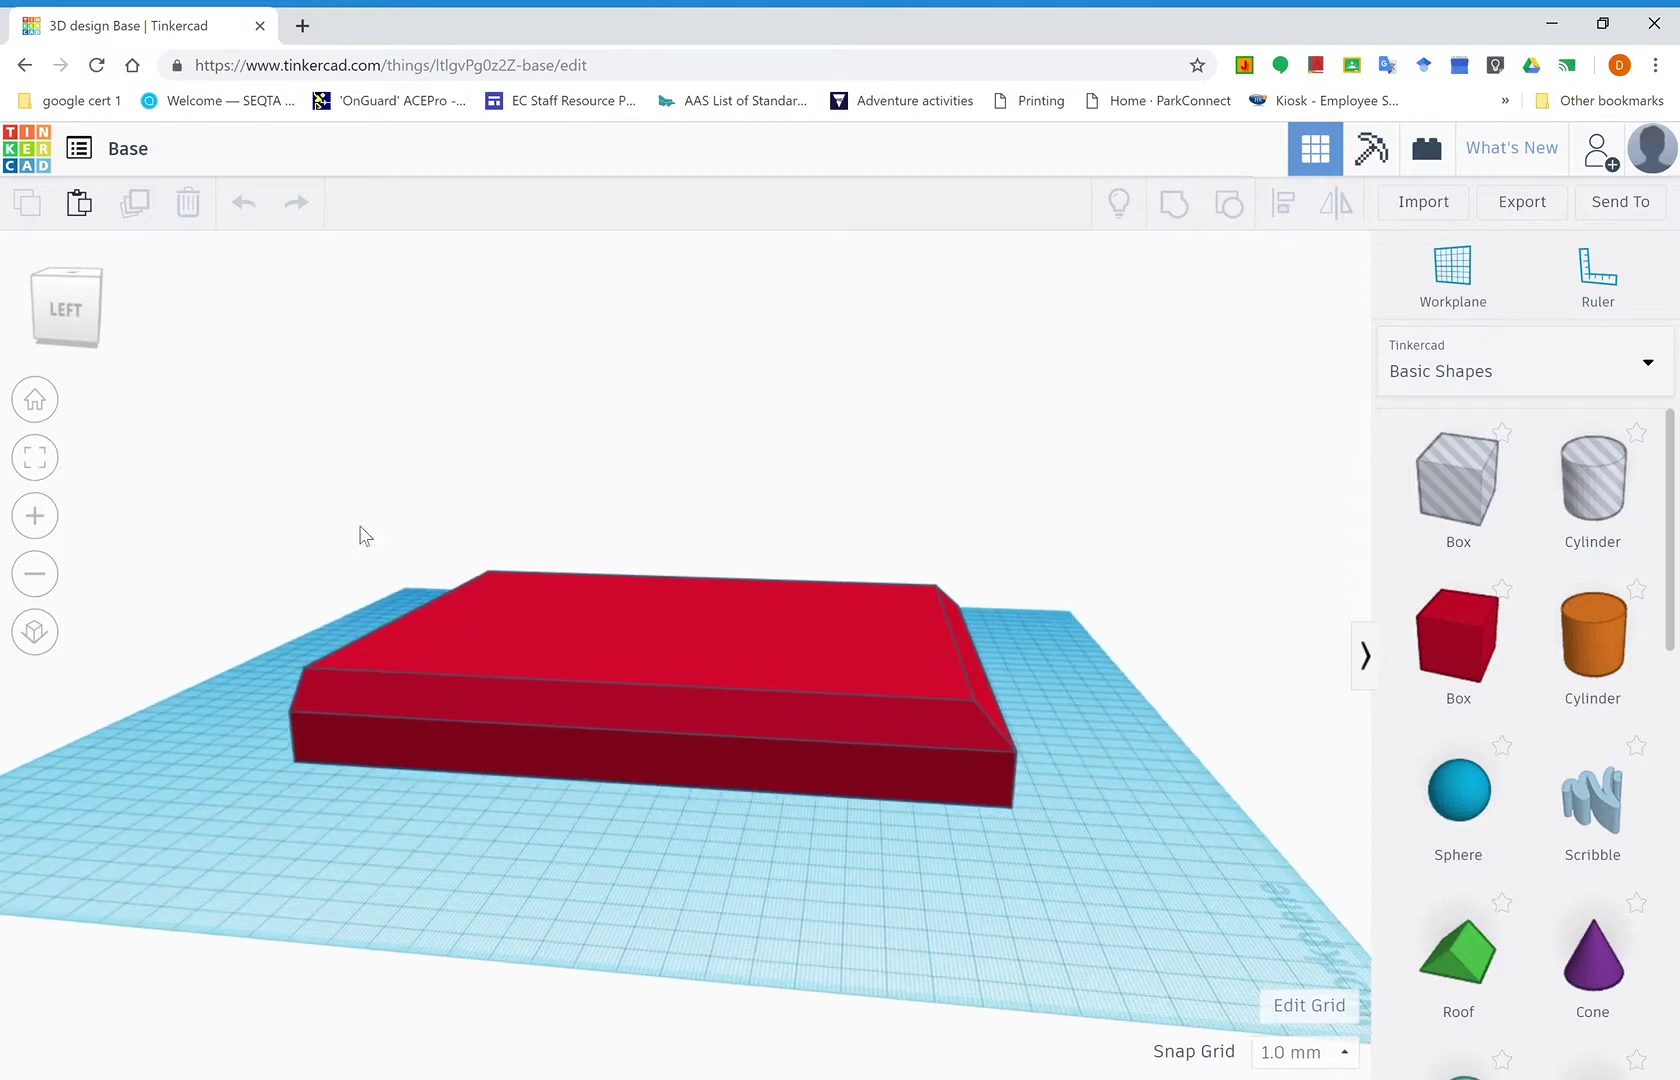
mouse_move(878, 625)
right_mouse_down()
mouse_move(780, 716)
mouse_move(675, 743)
mouse_move(664, 716)
mouse_move(604, 694)
mouse_move(1168, 712)
right_mouse_up()
scroll(1550, 790, "down", 8)
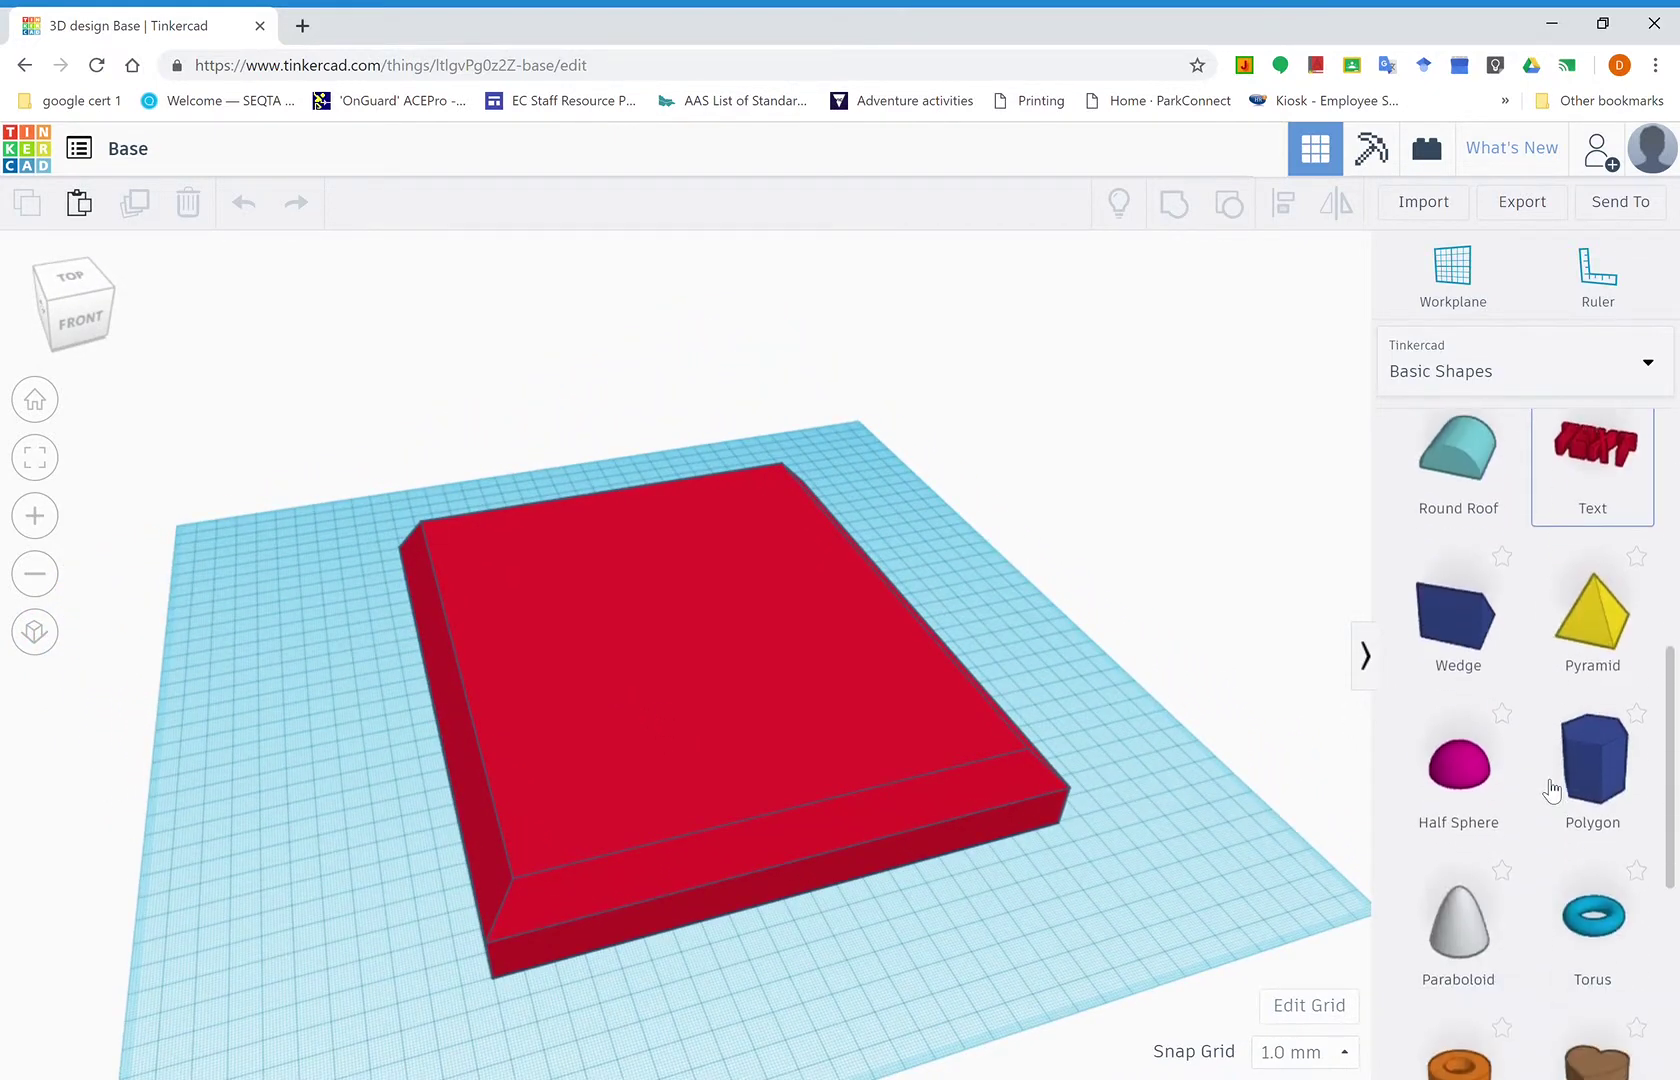
scroll(1550, 790, "up", 4)
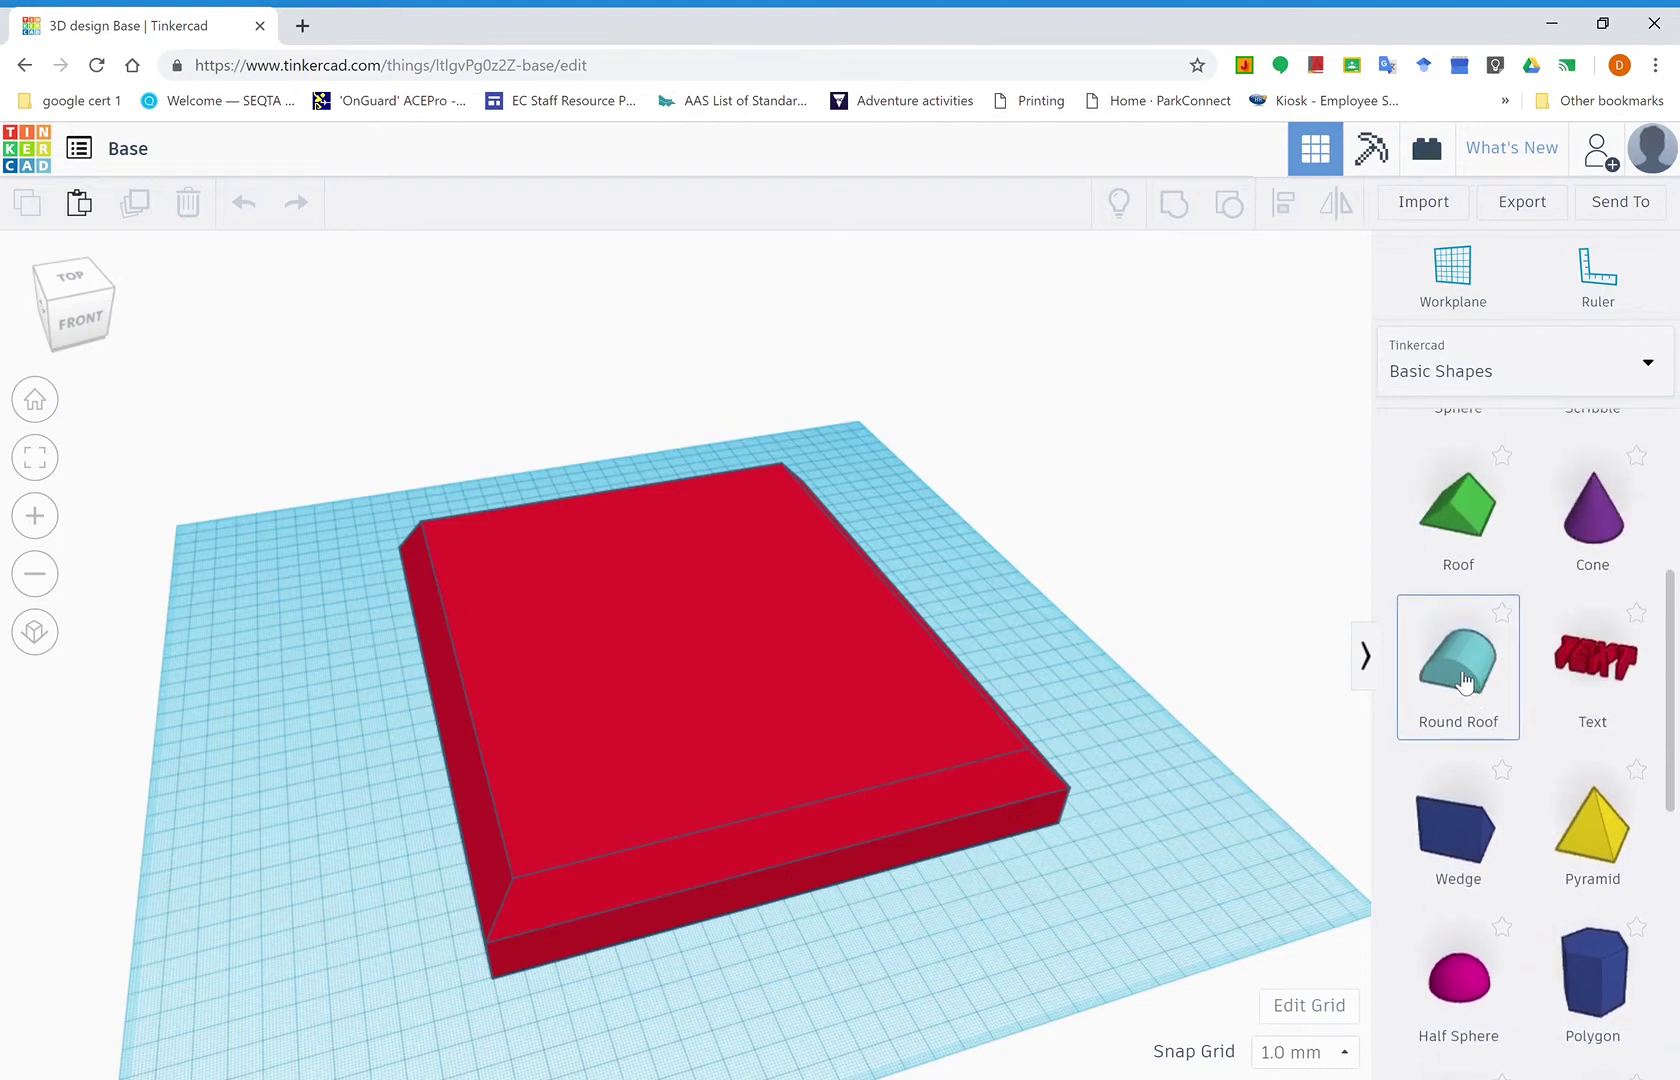
Place a Round Roof shape beside the base plate and rotate it 90° upright.
left_click_drag(1467, 680, 280, 817)
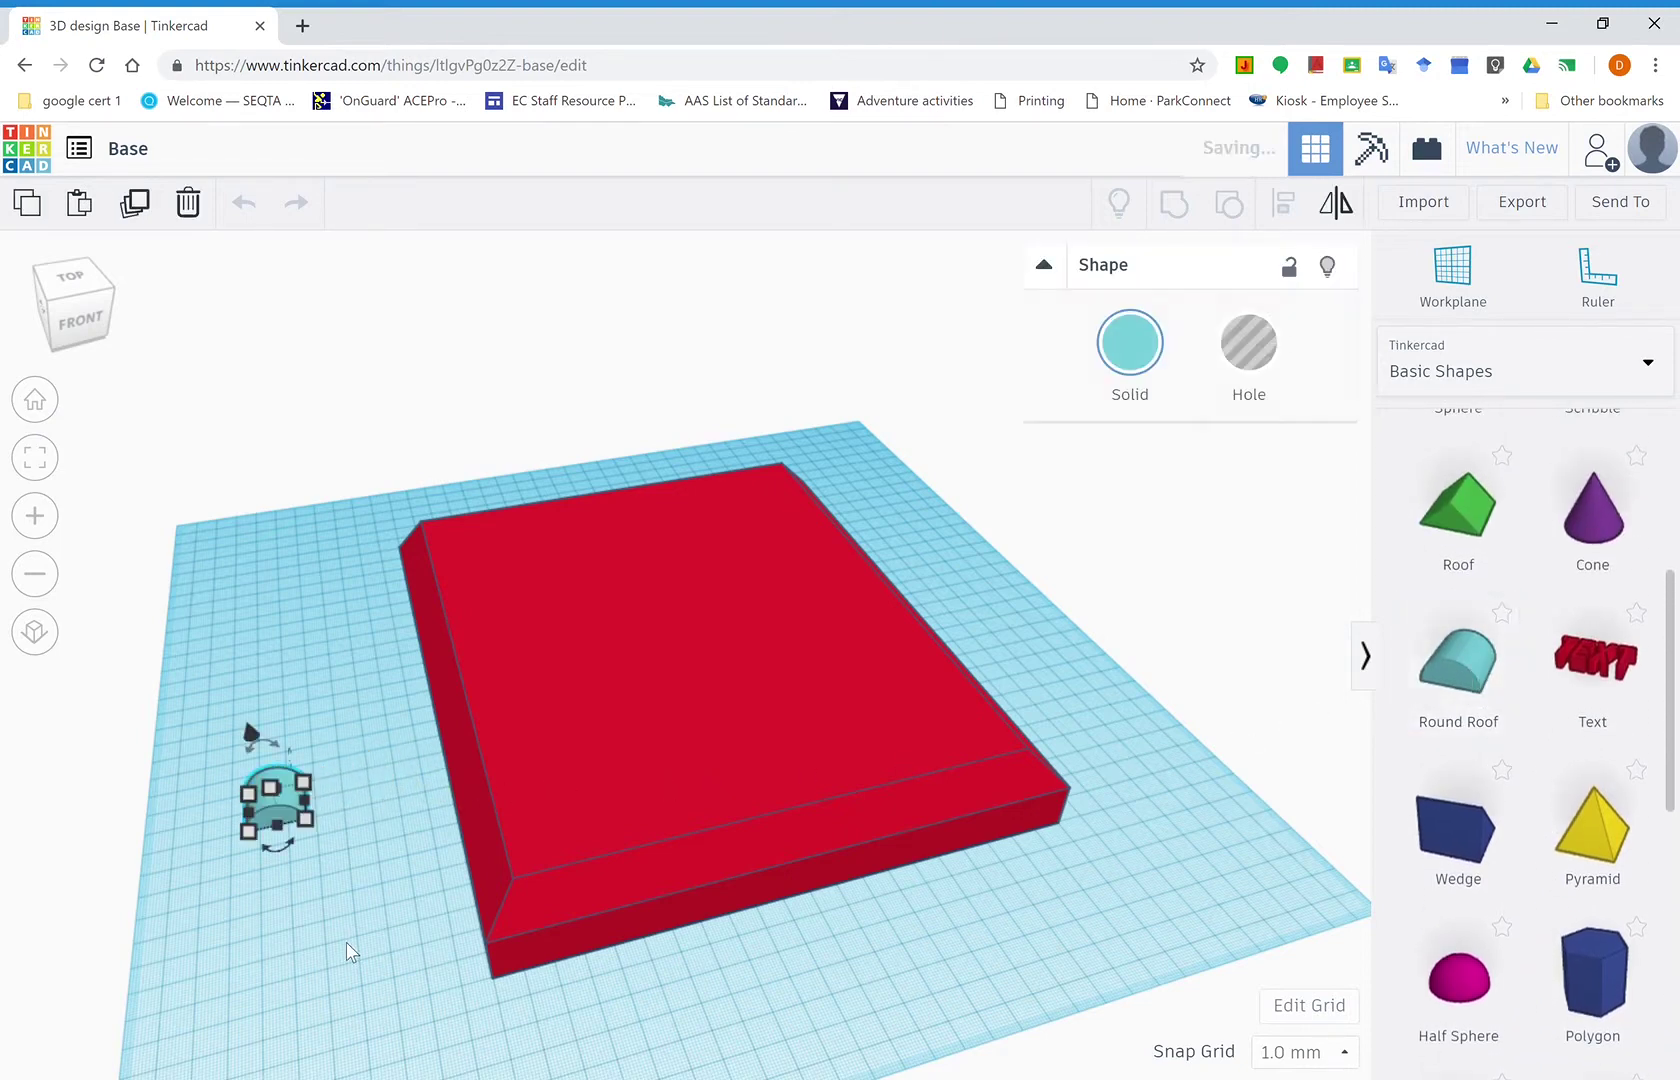
left_click(276, 857)
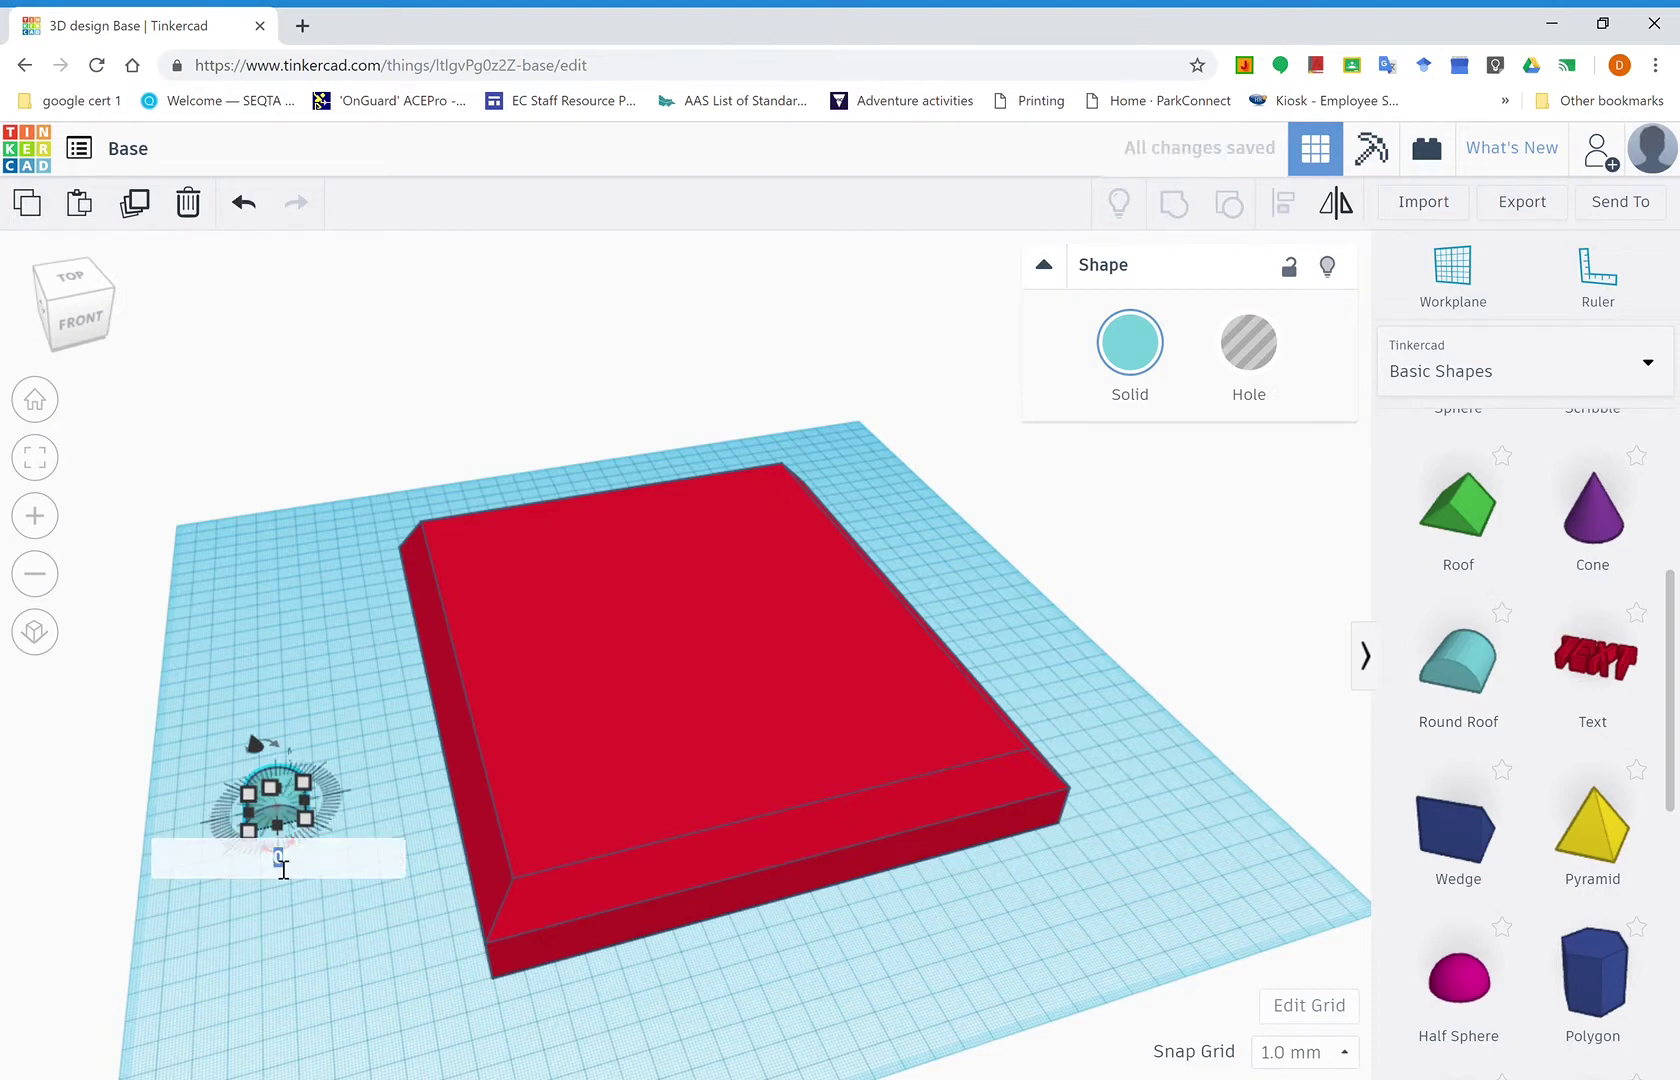
type("90")
key("Return")
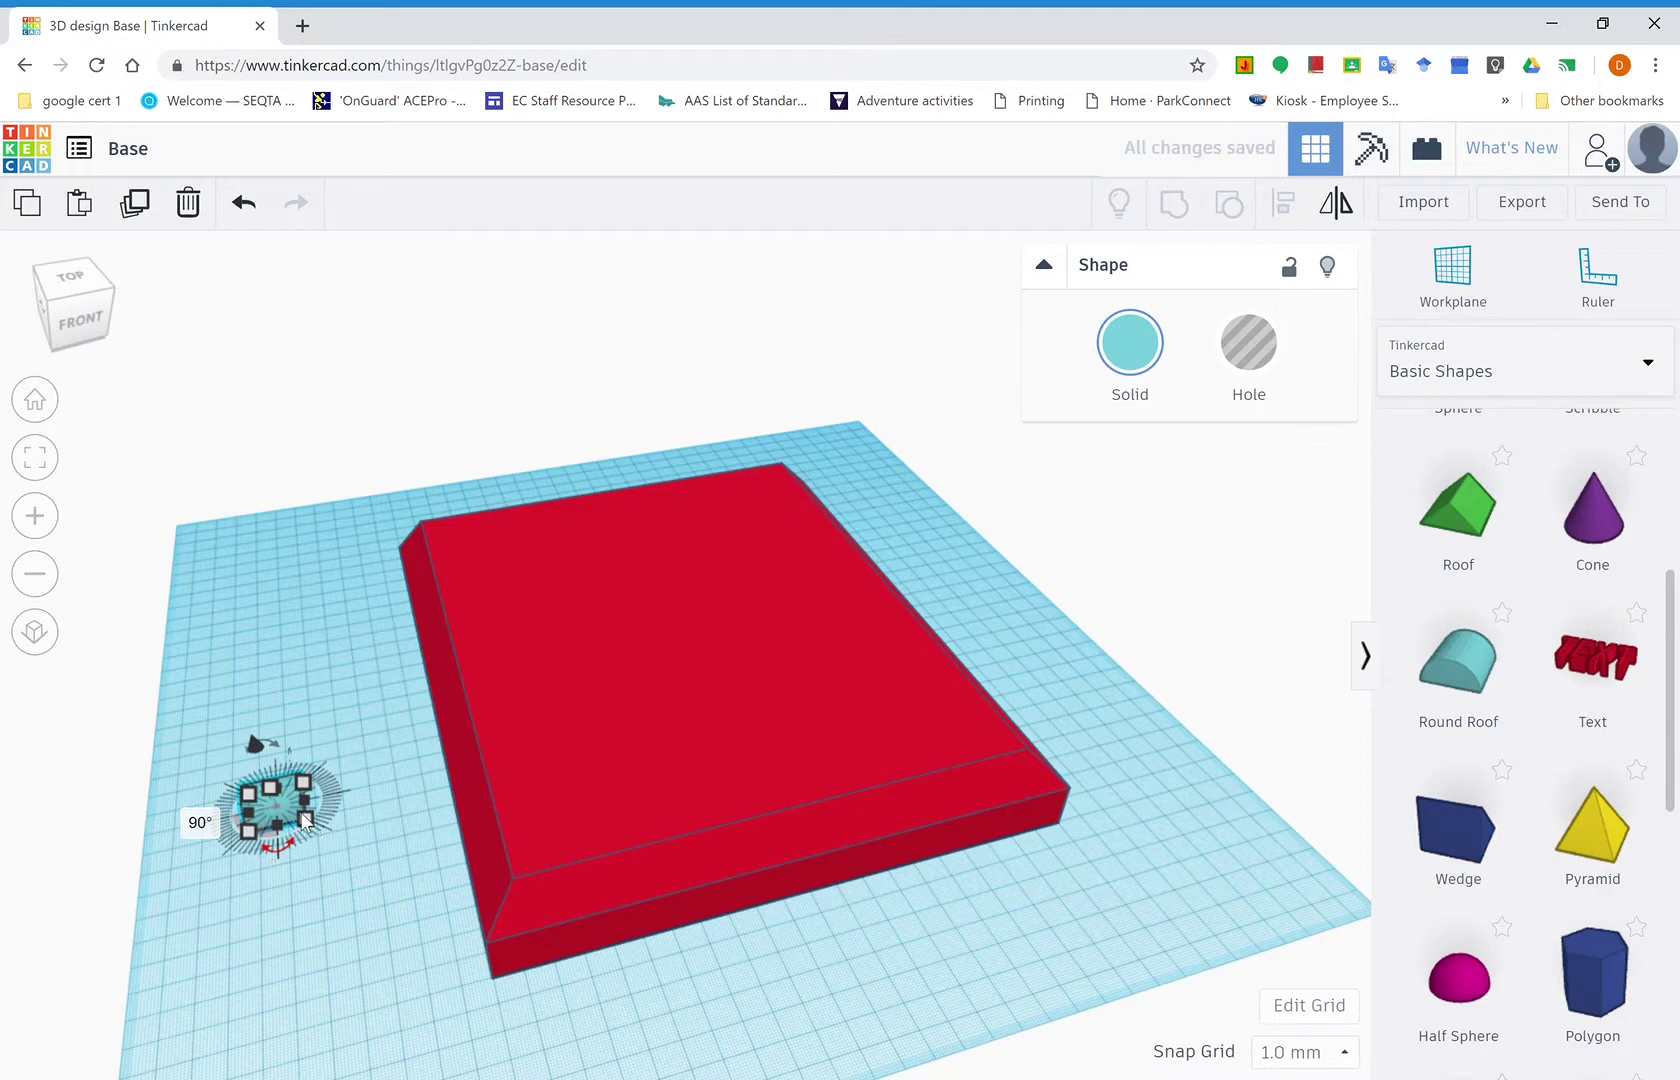
Resize the Round Roof to 40 wide, 10.0 deep and 50 tall.
mouse_move(308, 822)
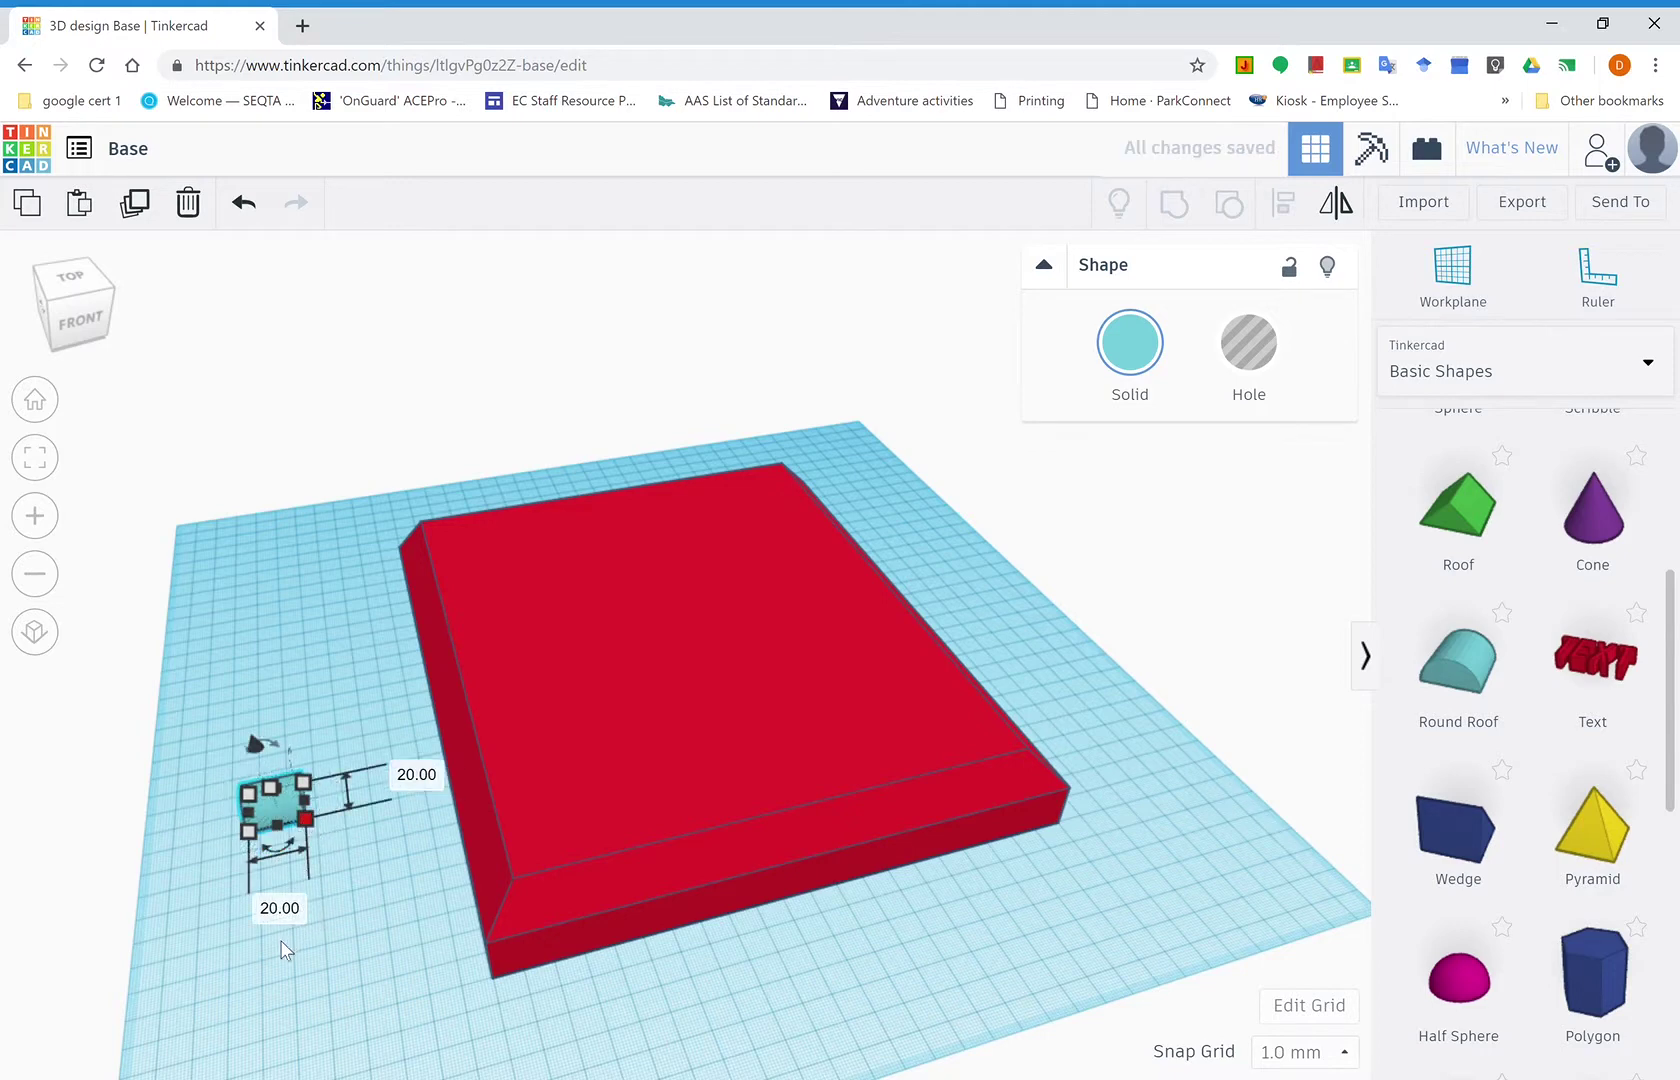
left_click(286, 912)
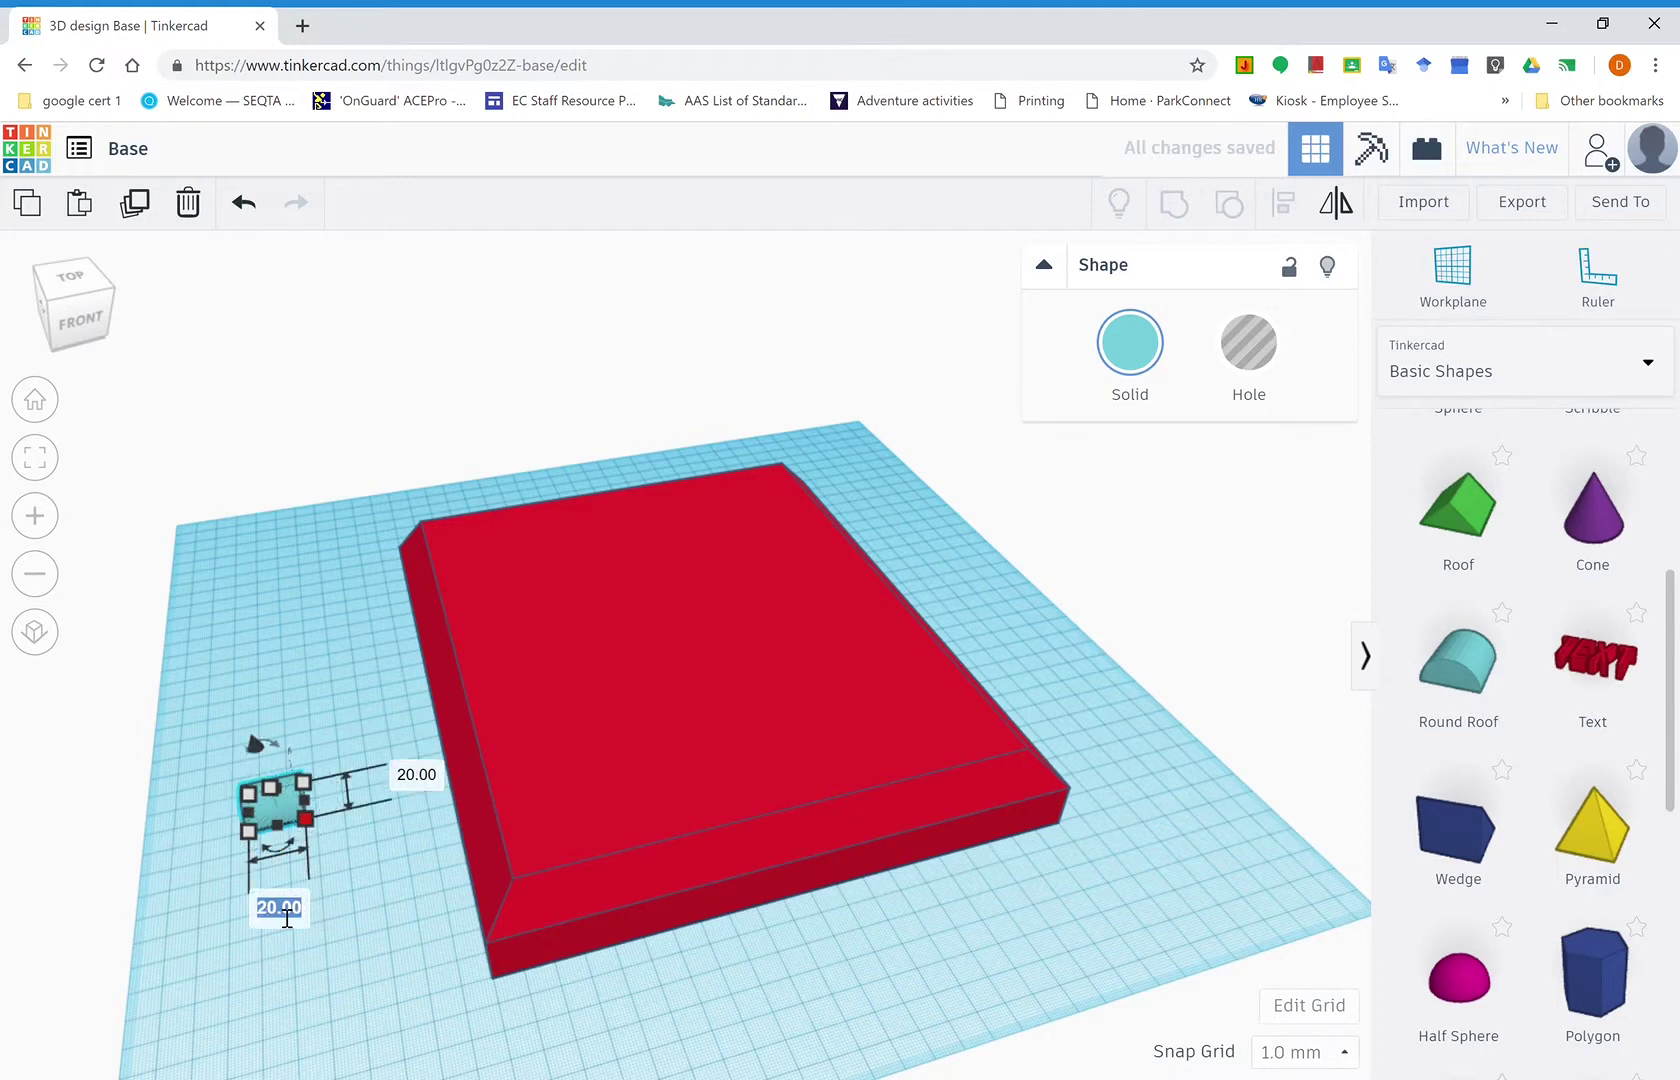
type("40")
key("Return")
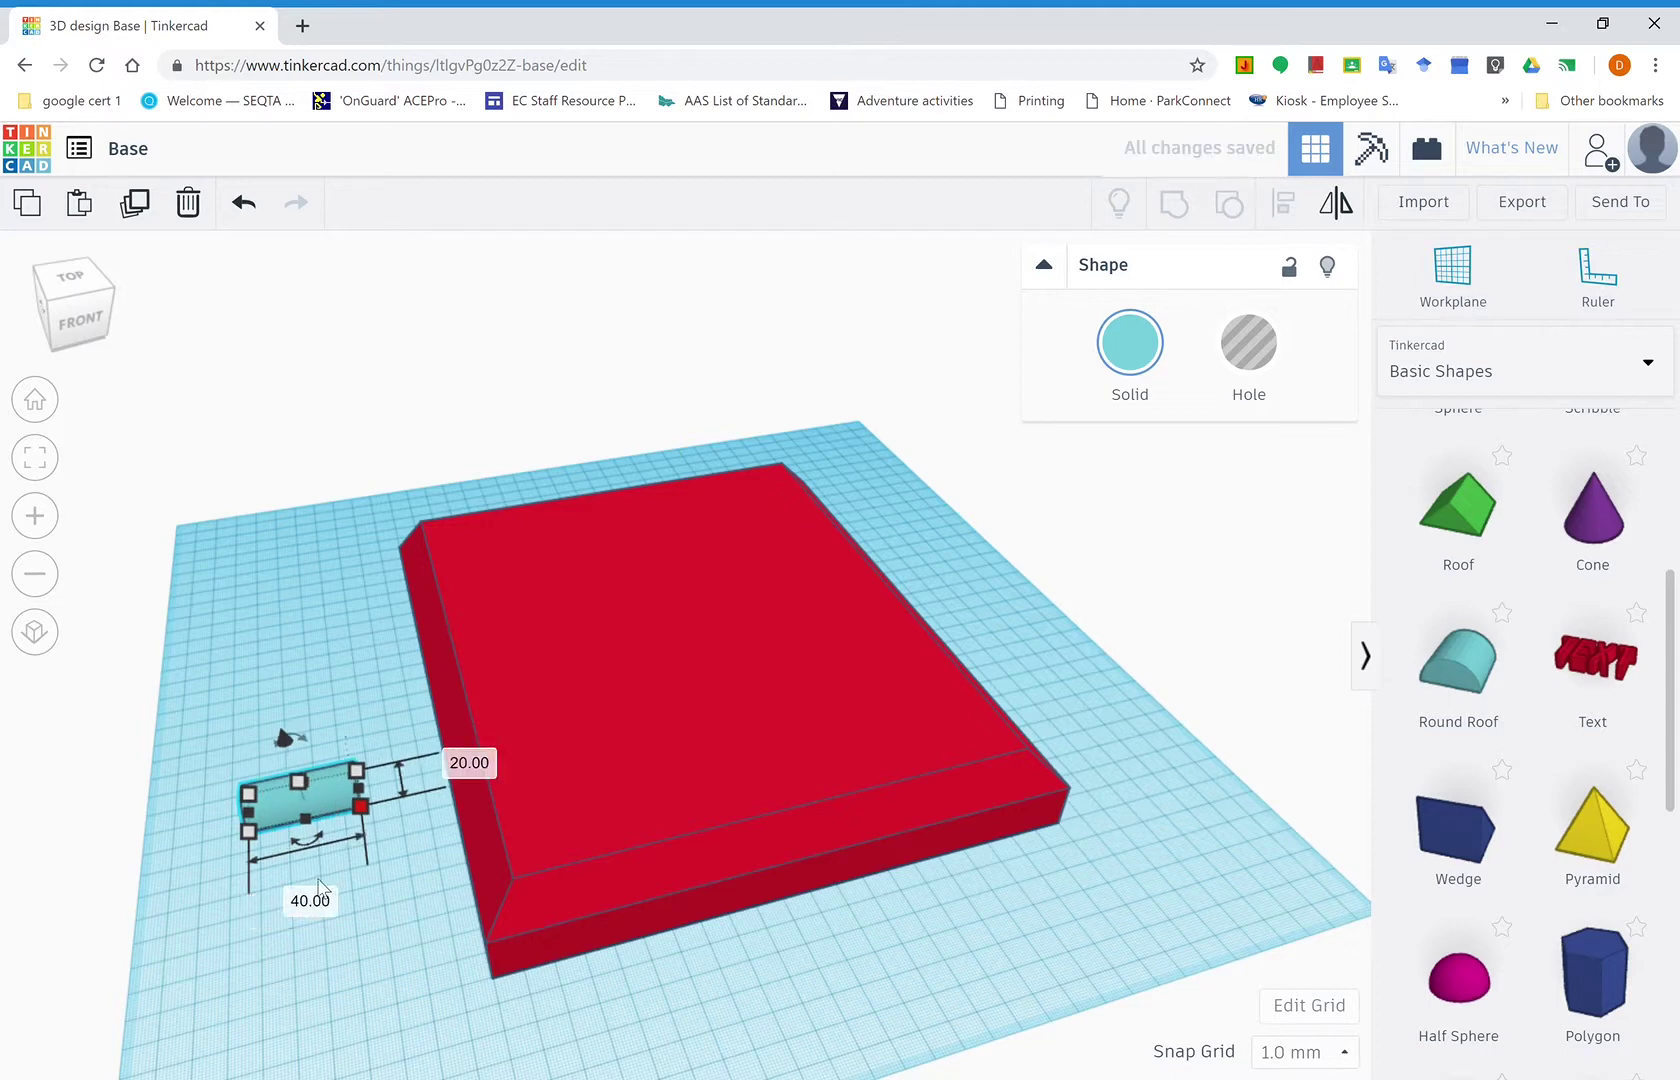
left_click(470, 765)
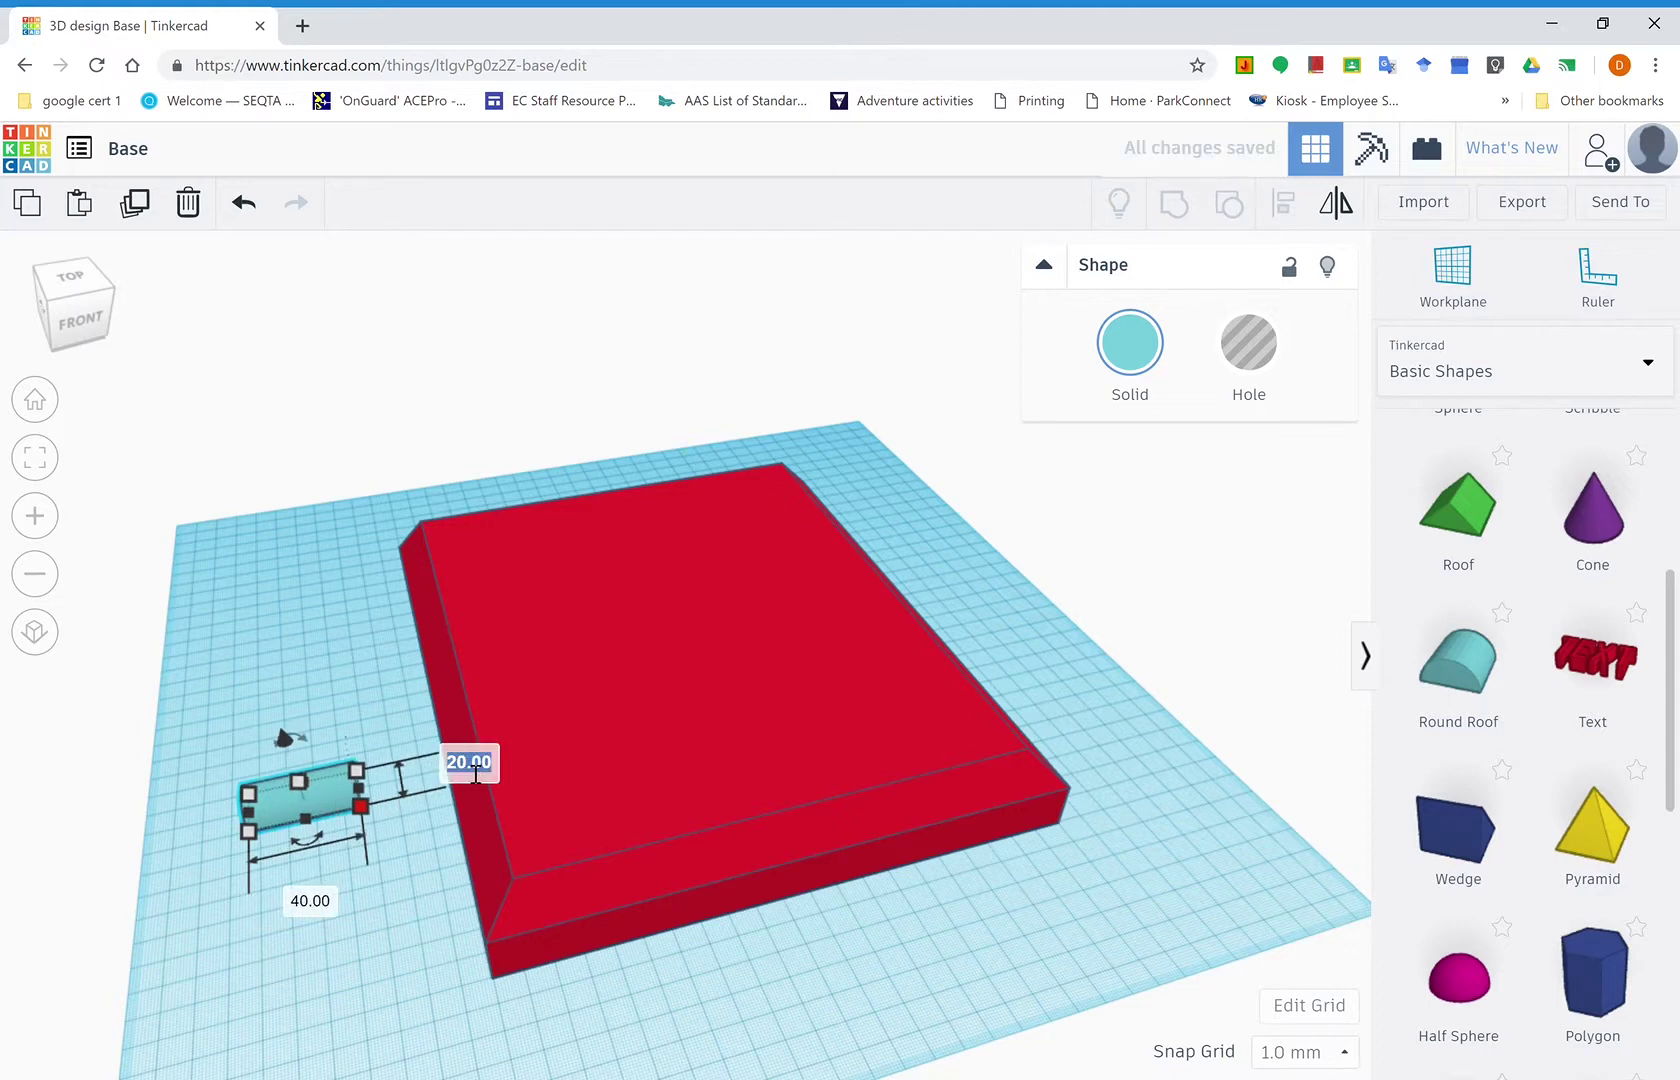
type("1")
type("0.0")
key("Return")
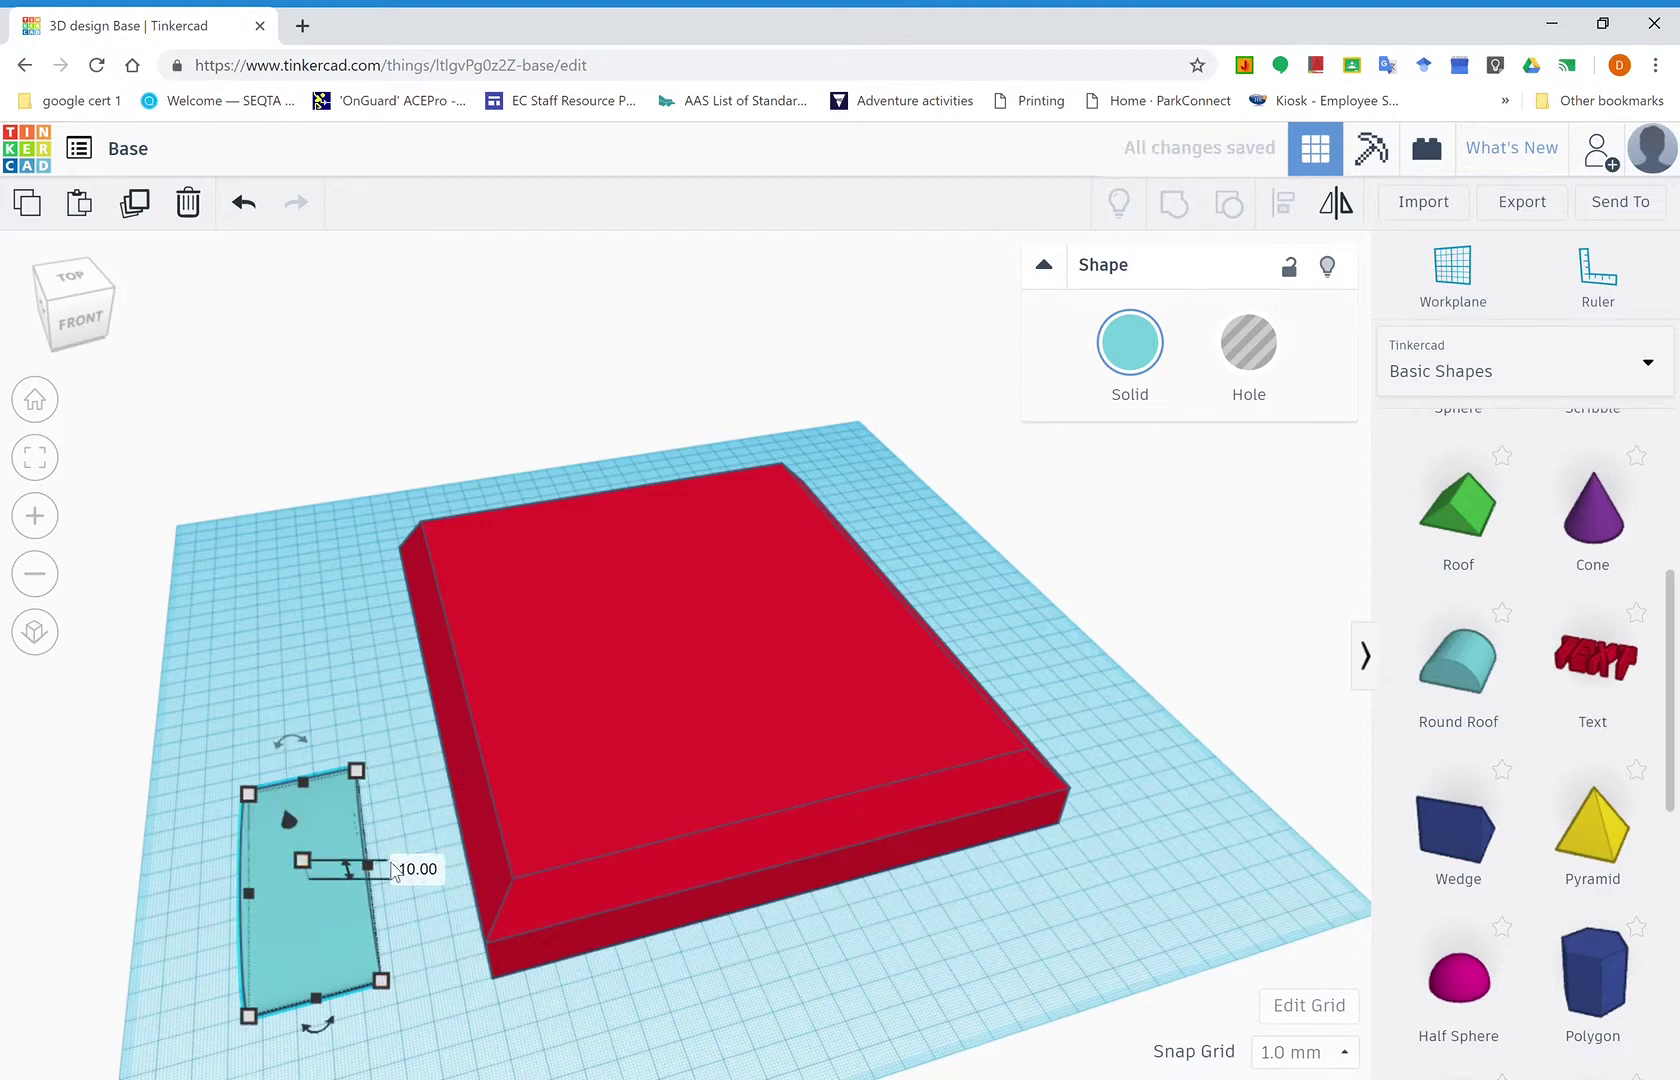
left_click(417, 870)
type("50")
key("Return")
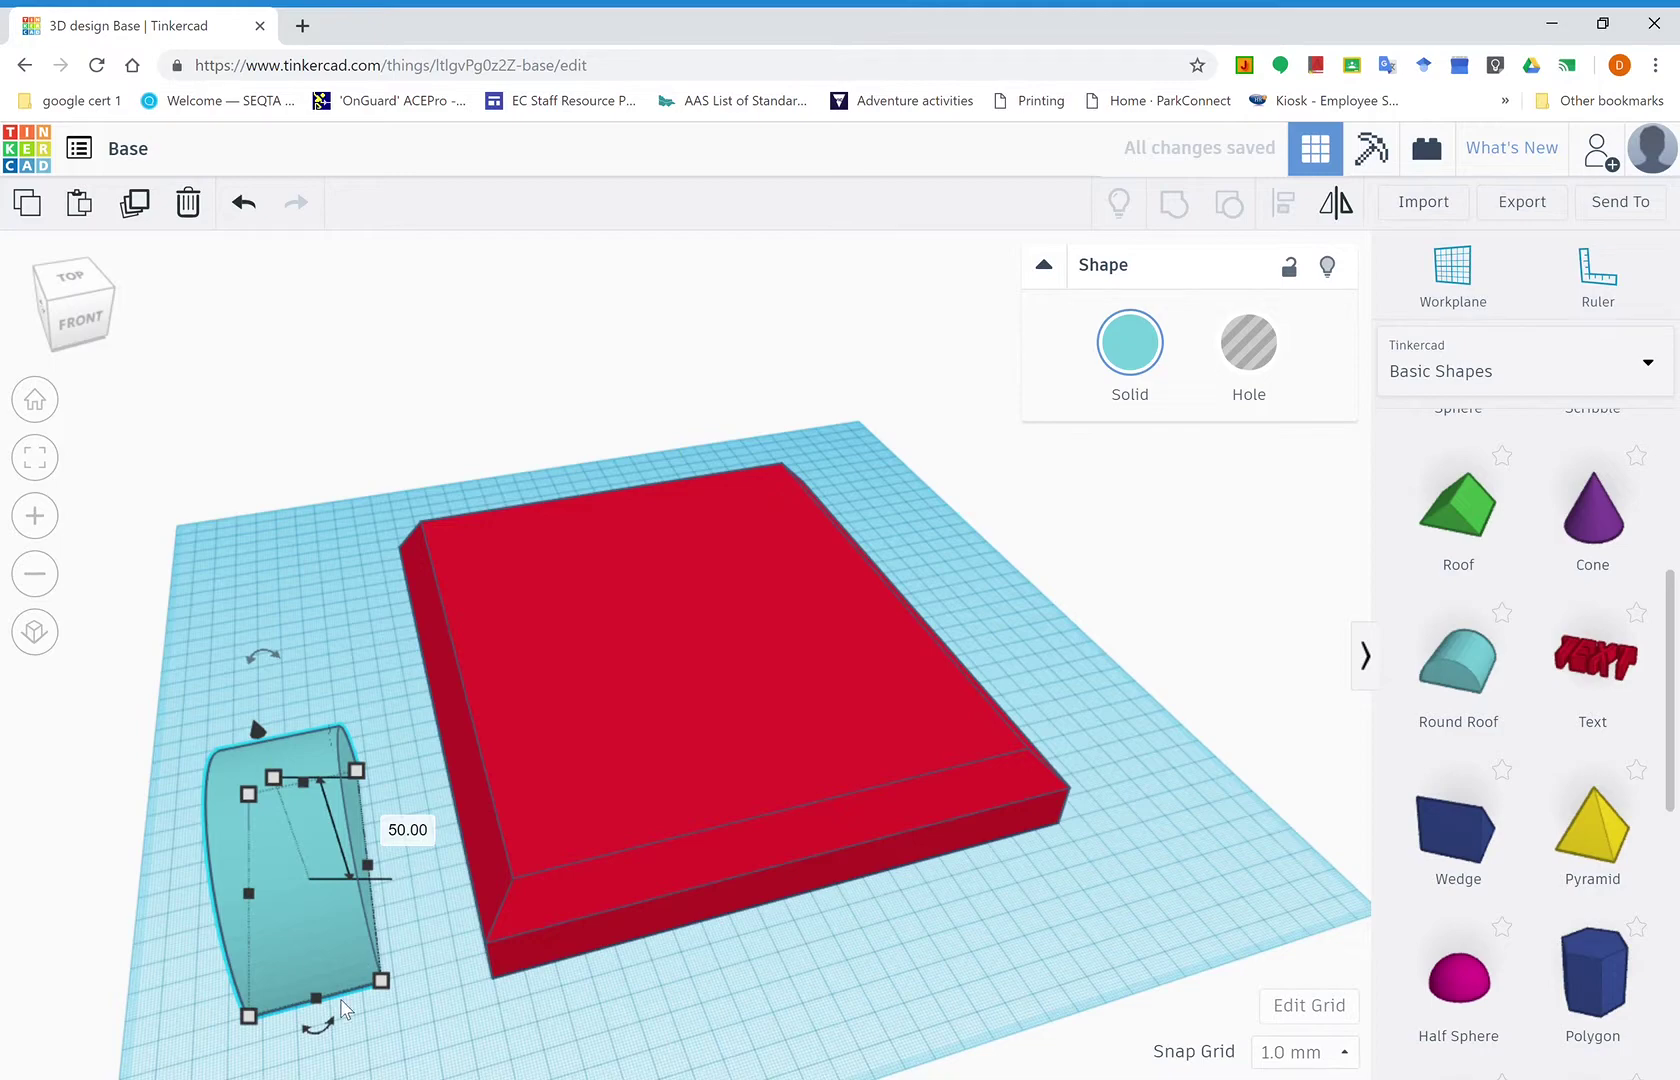
right_click_drag(432, 1026, 580, 940)
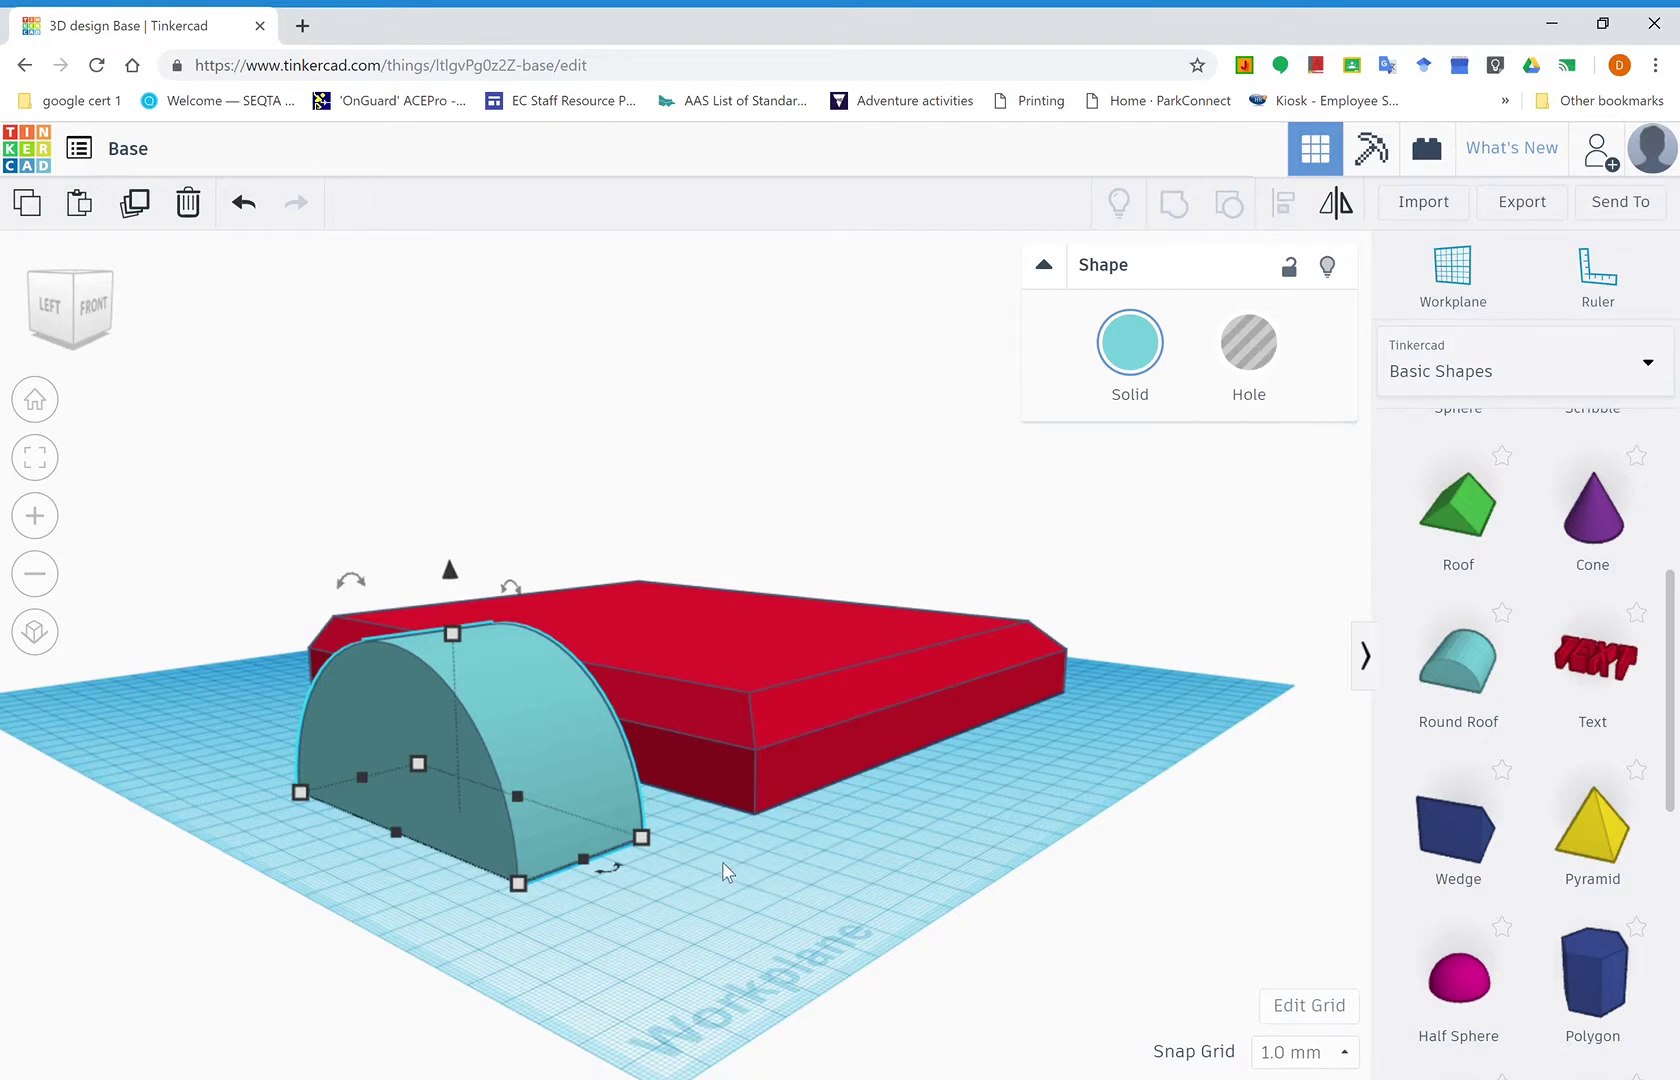
Place a hole cylinder in front of the arch with a 6 × 6 footprint.
scroll(1470, 580, "up", 5)
scroll(1480, 585, "down", 1)
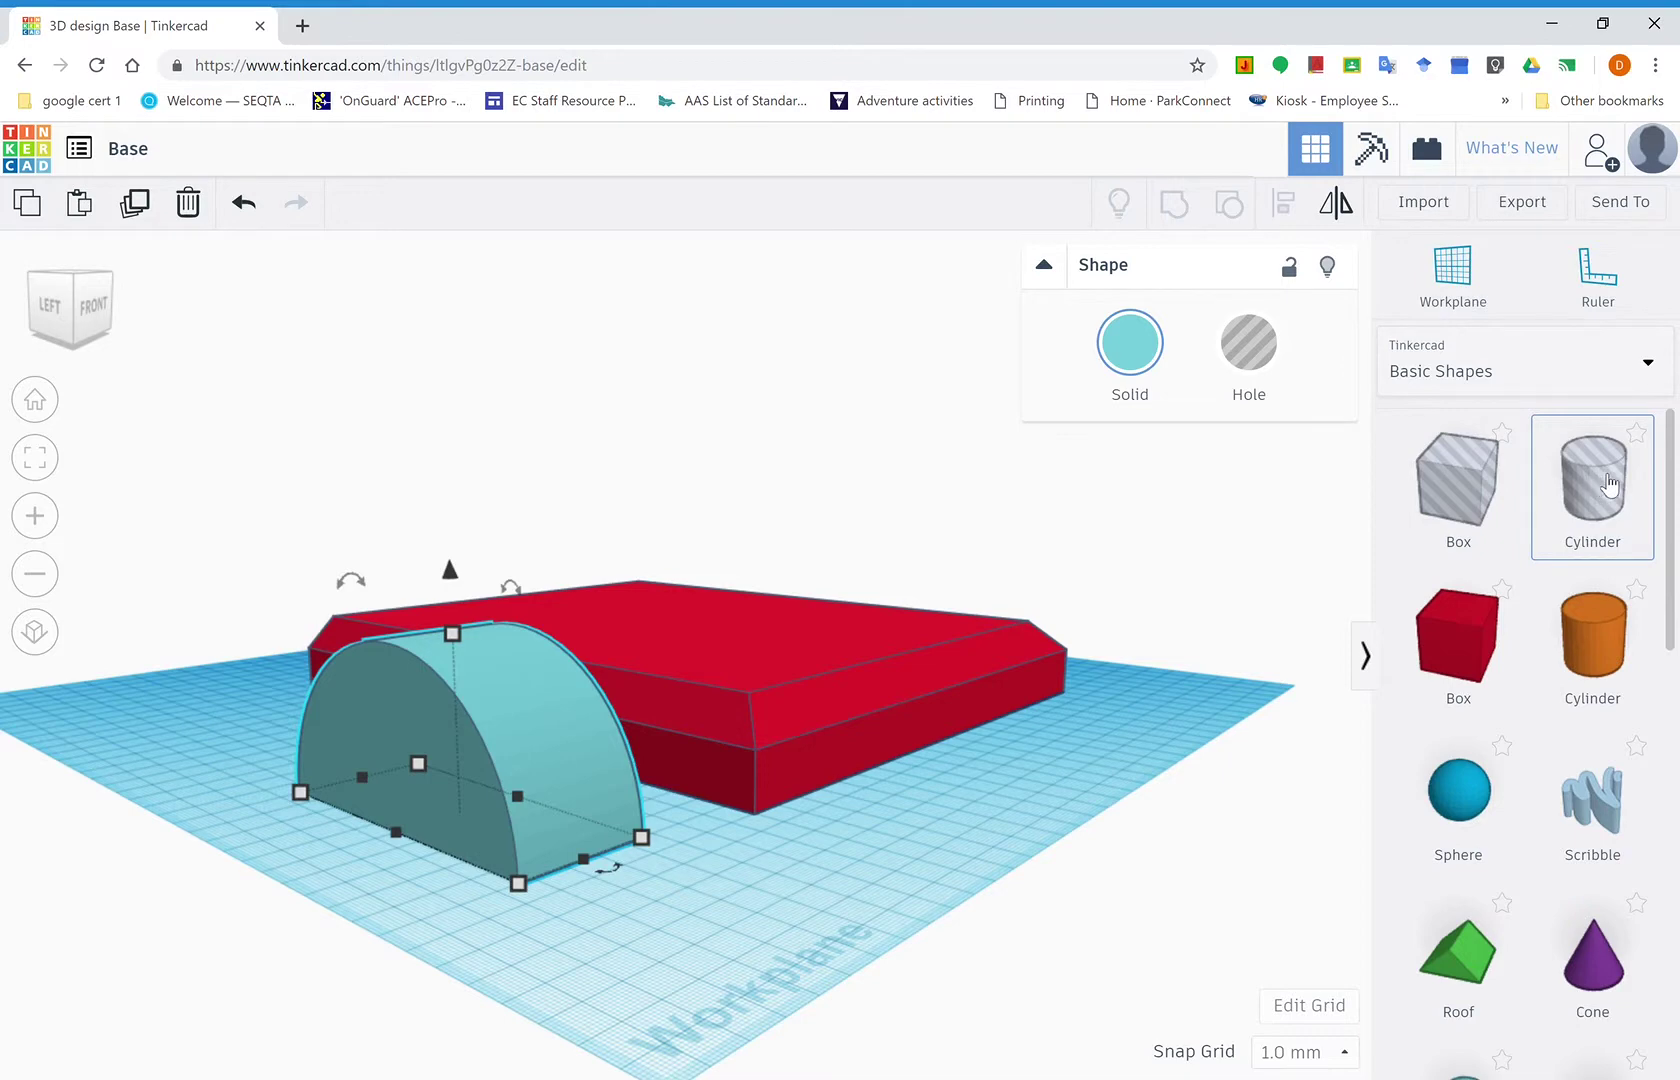
left_click_drag(1608, 484, 631, 933)
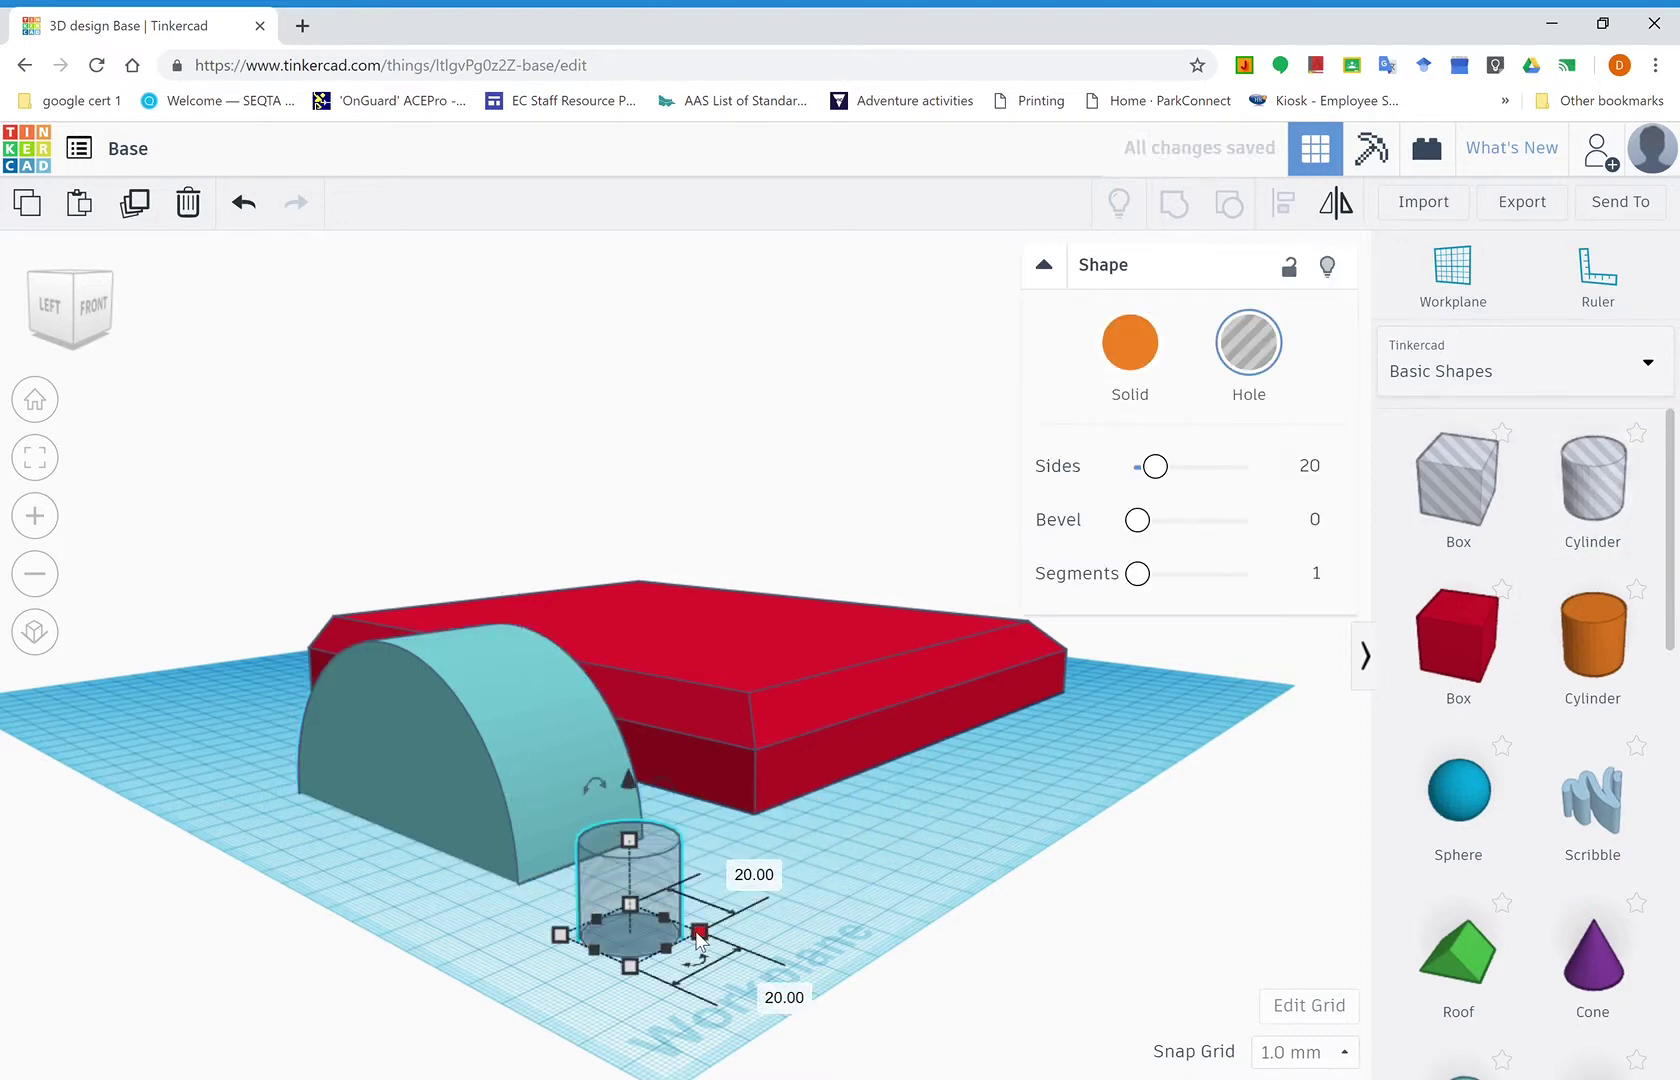
left_click(752, 884)
type("6")
left_click(772, 1000)
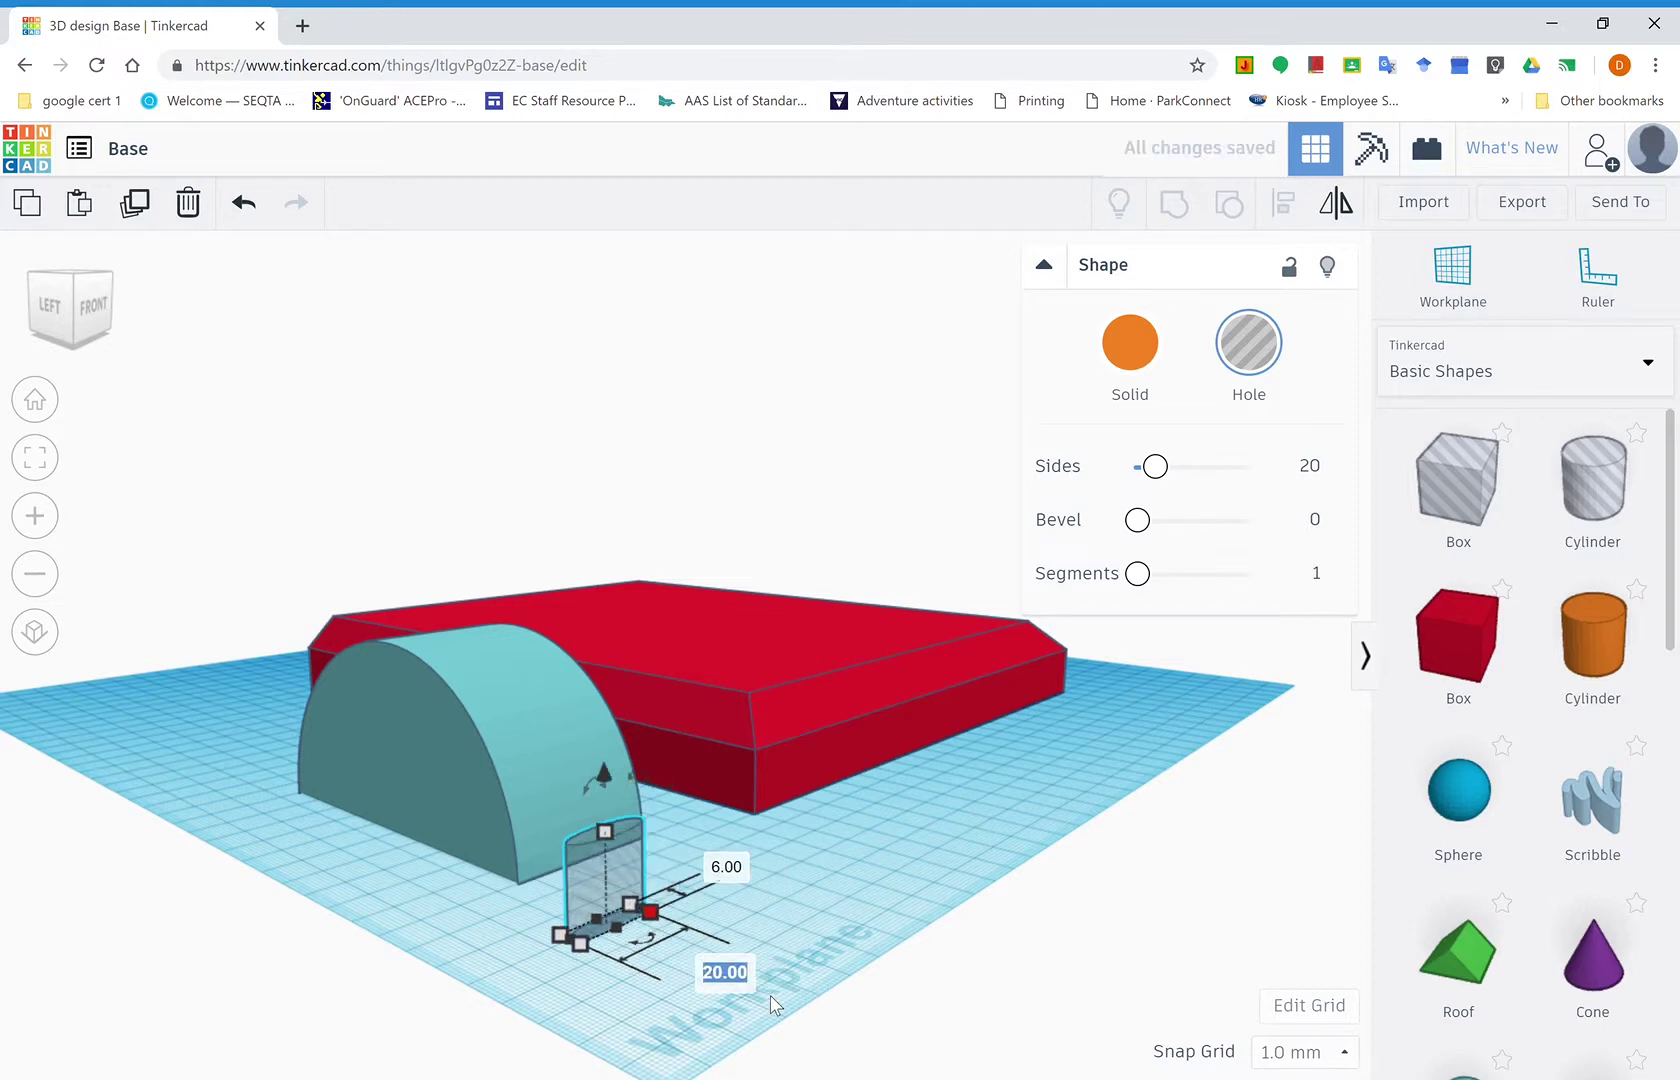
type("6")
key("Return")
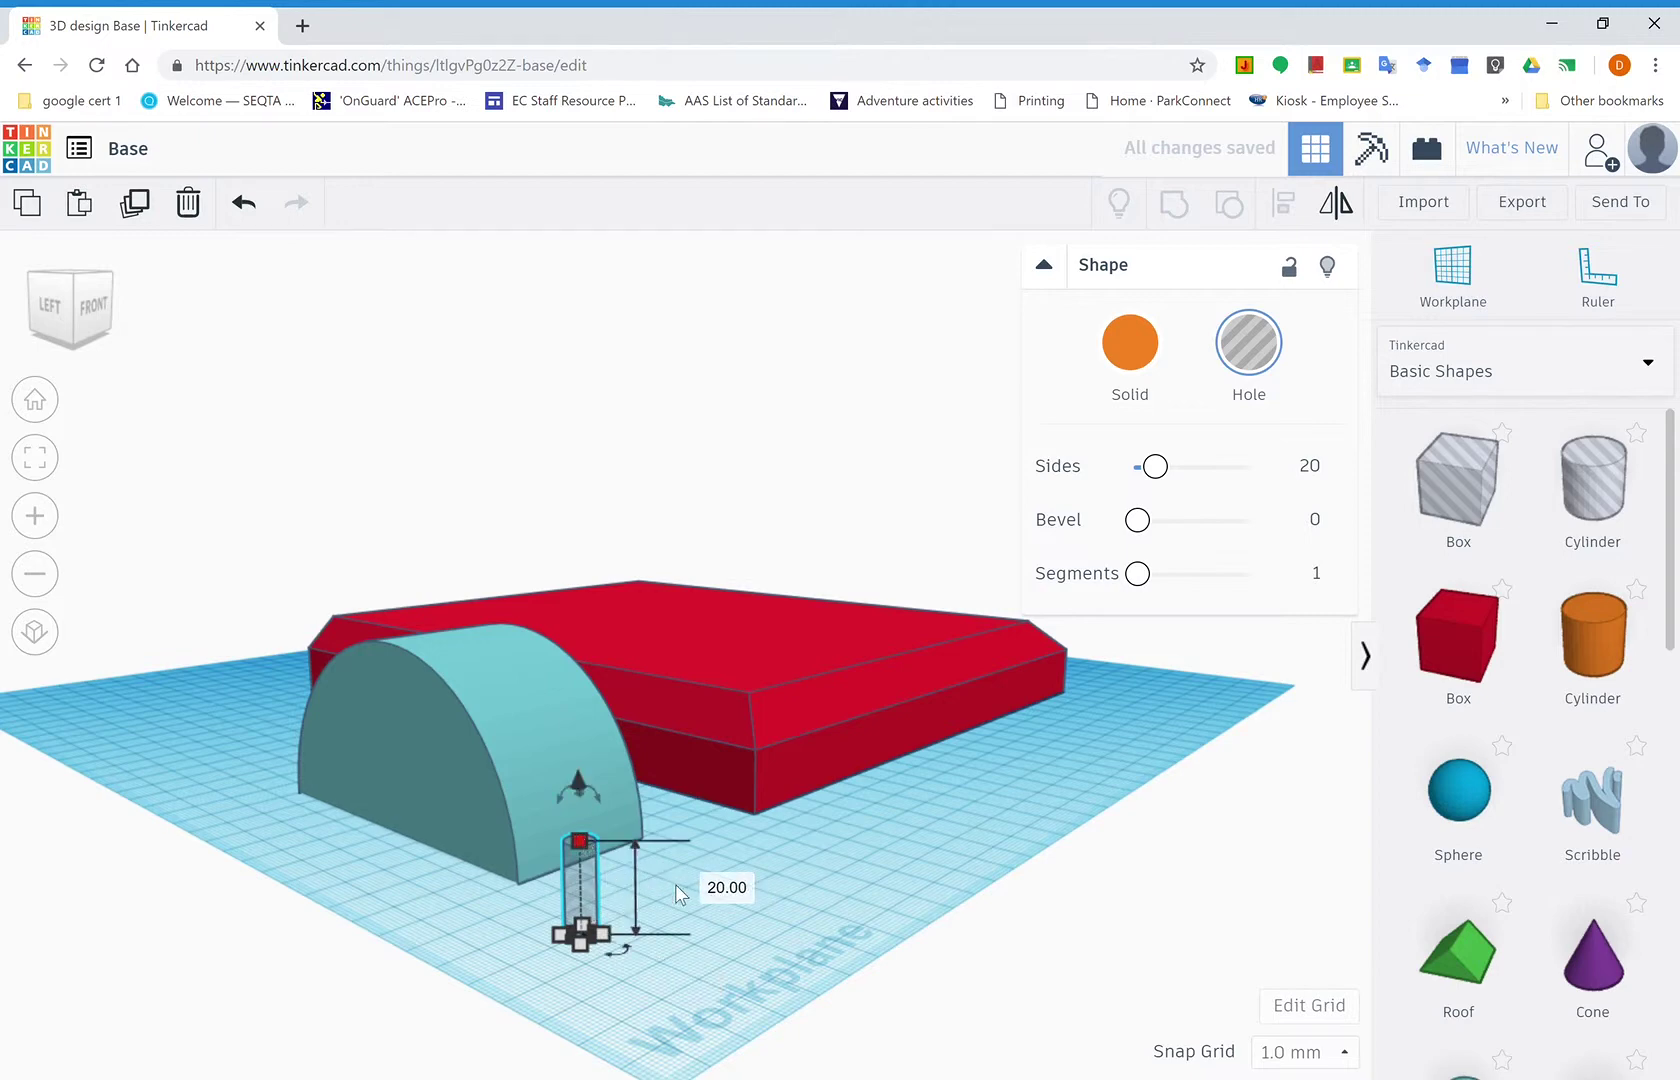
Make the hole cylinder 40 tall and turn it 90° to lie horizontally.
left_click(725, 889)
type("40")
key("Return")
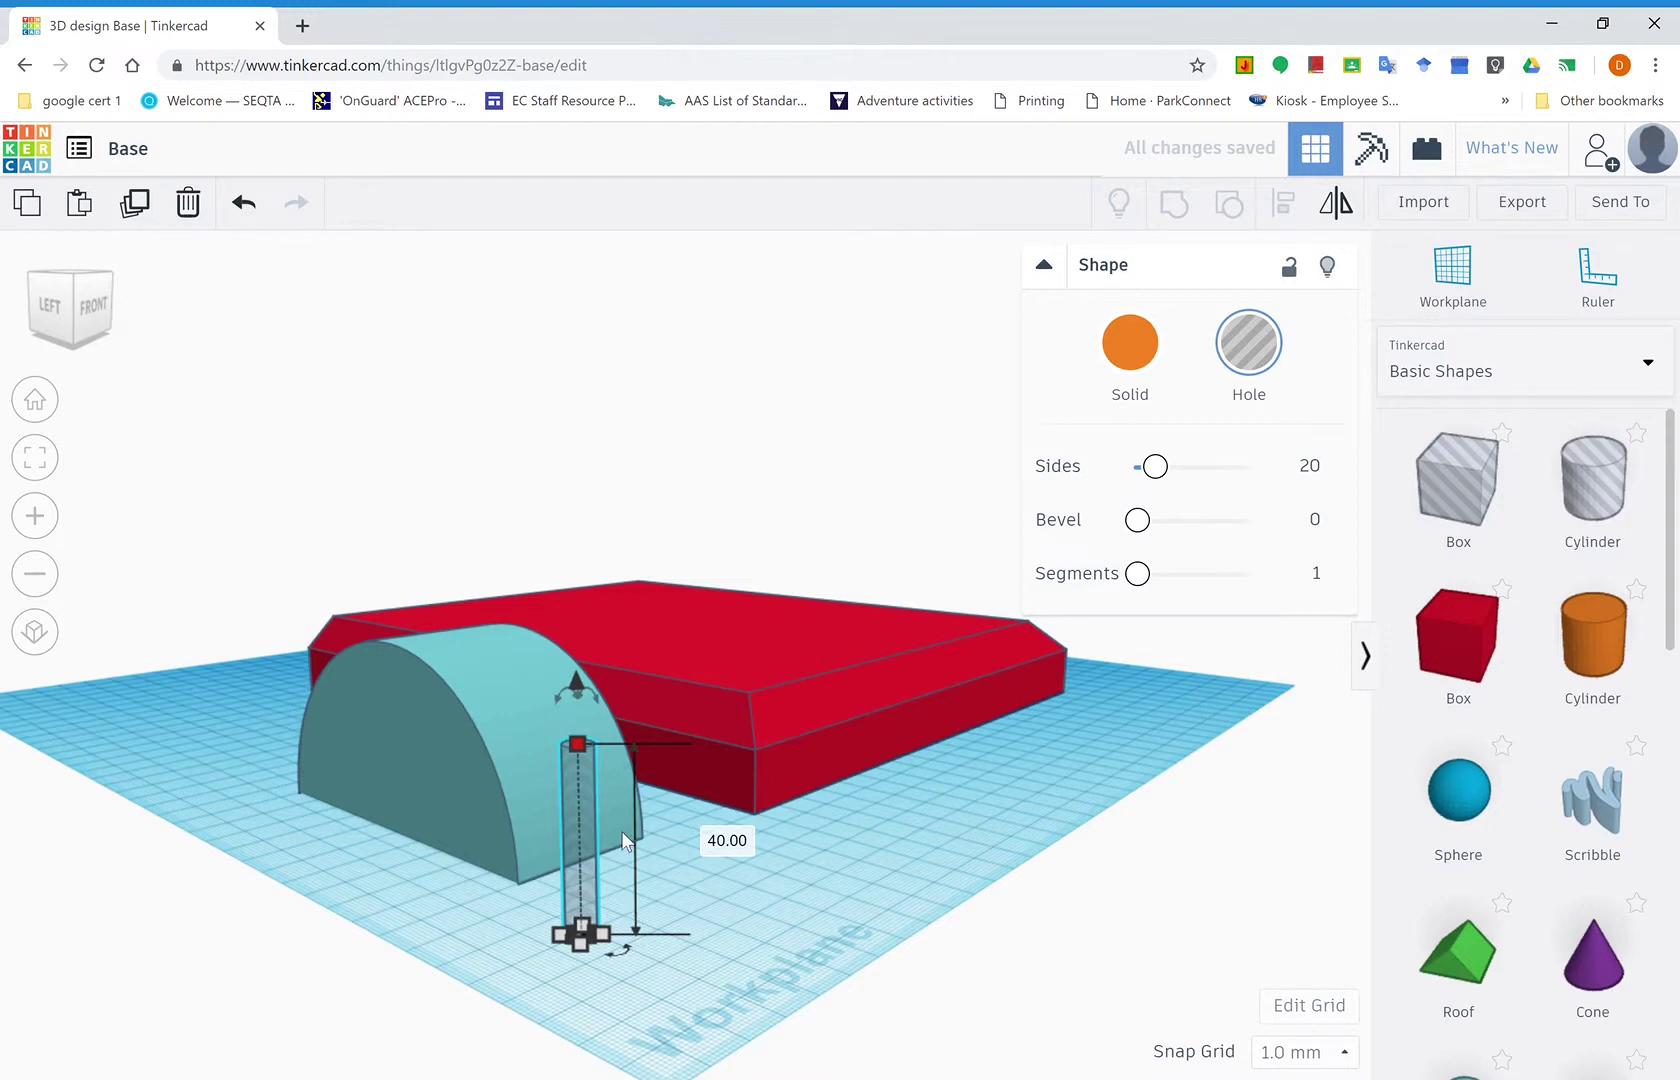
left_click(574, 679)
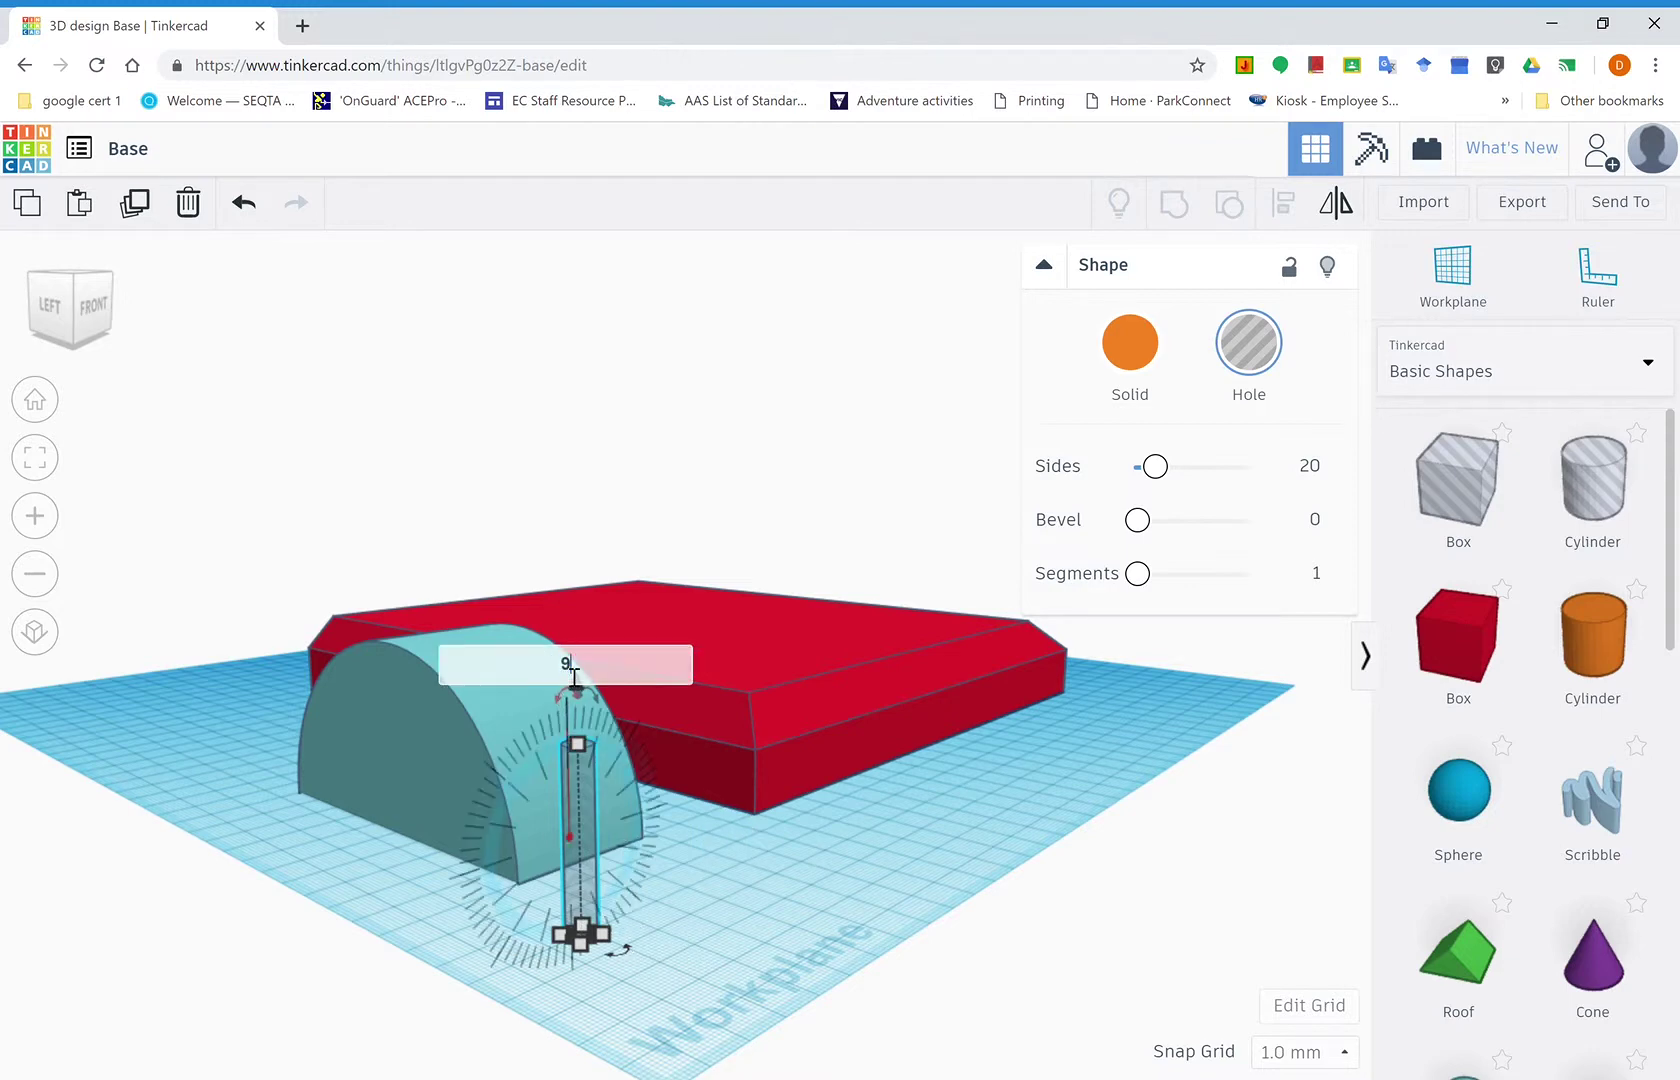
key("Return")
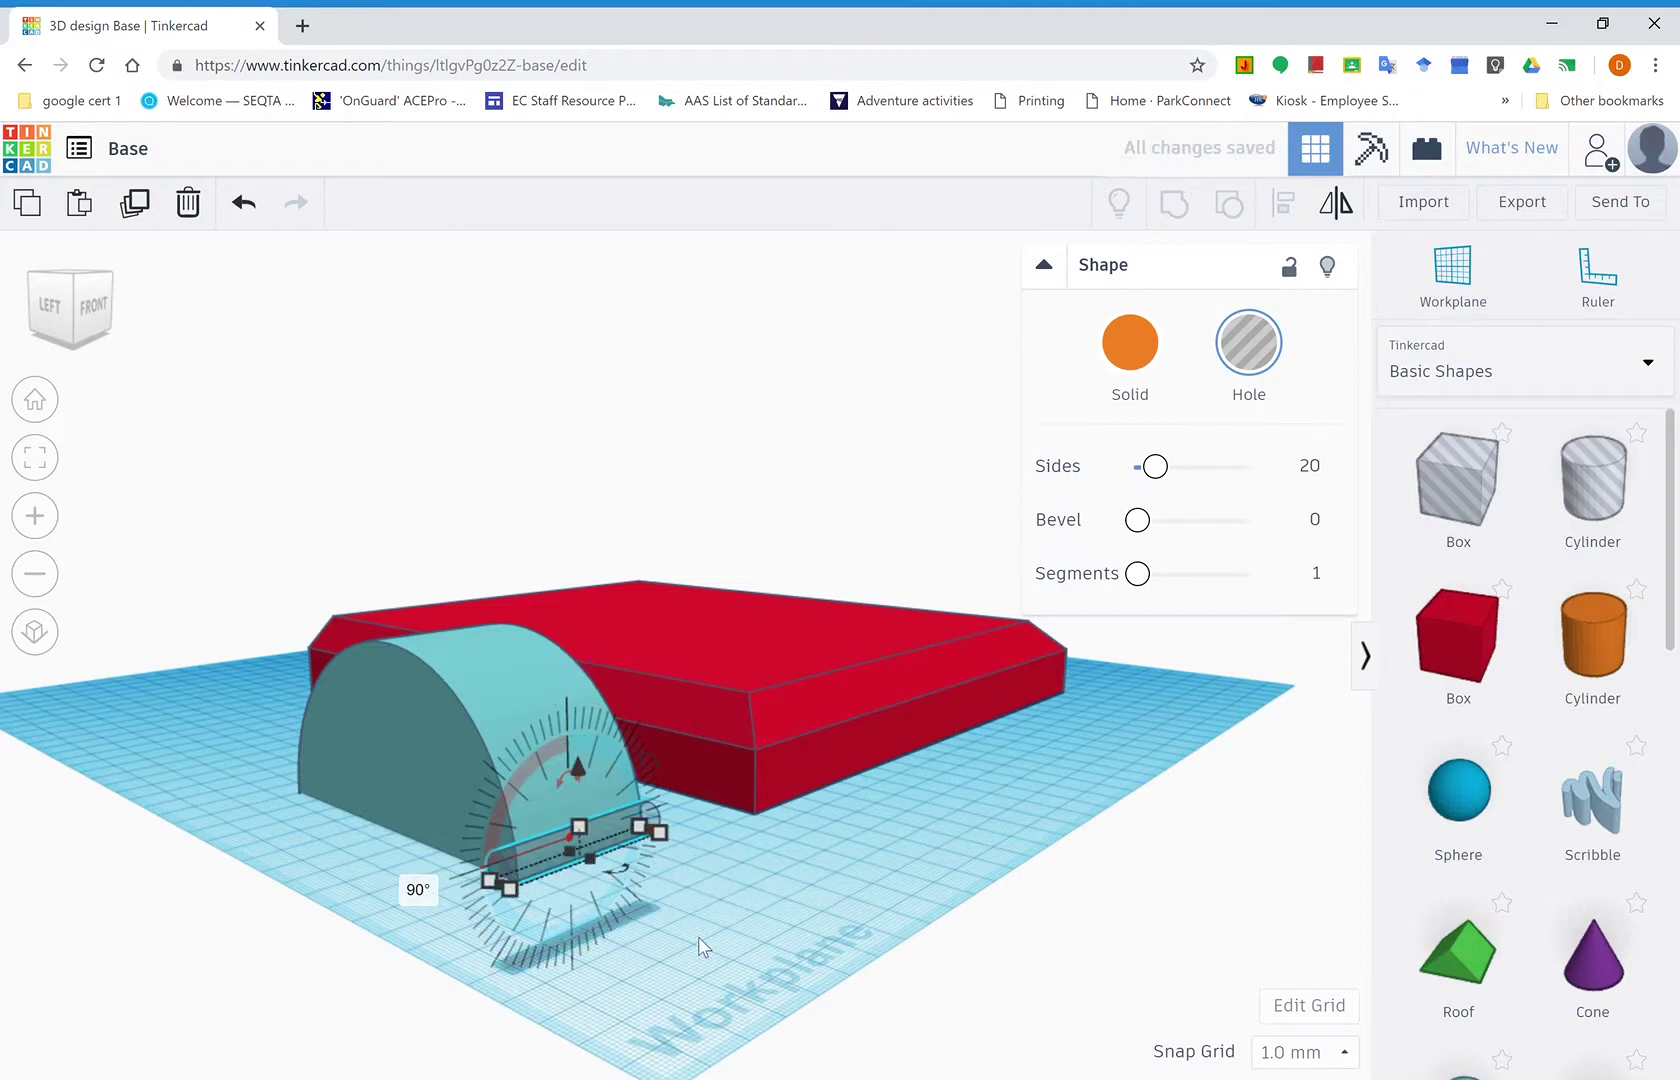
mouse_move(700, 945)
right_mouse_down()
mouse_move(881, 967)
mouse_move(525, 938)
mouse_move(653, 923)
mouse_move(690, 934)
mouse_move(727, 997)
mouse_move(705, 960)
right_mouse_up()
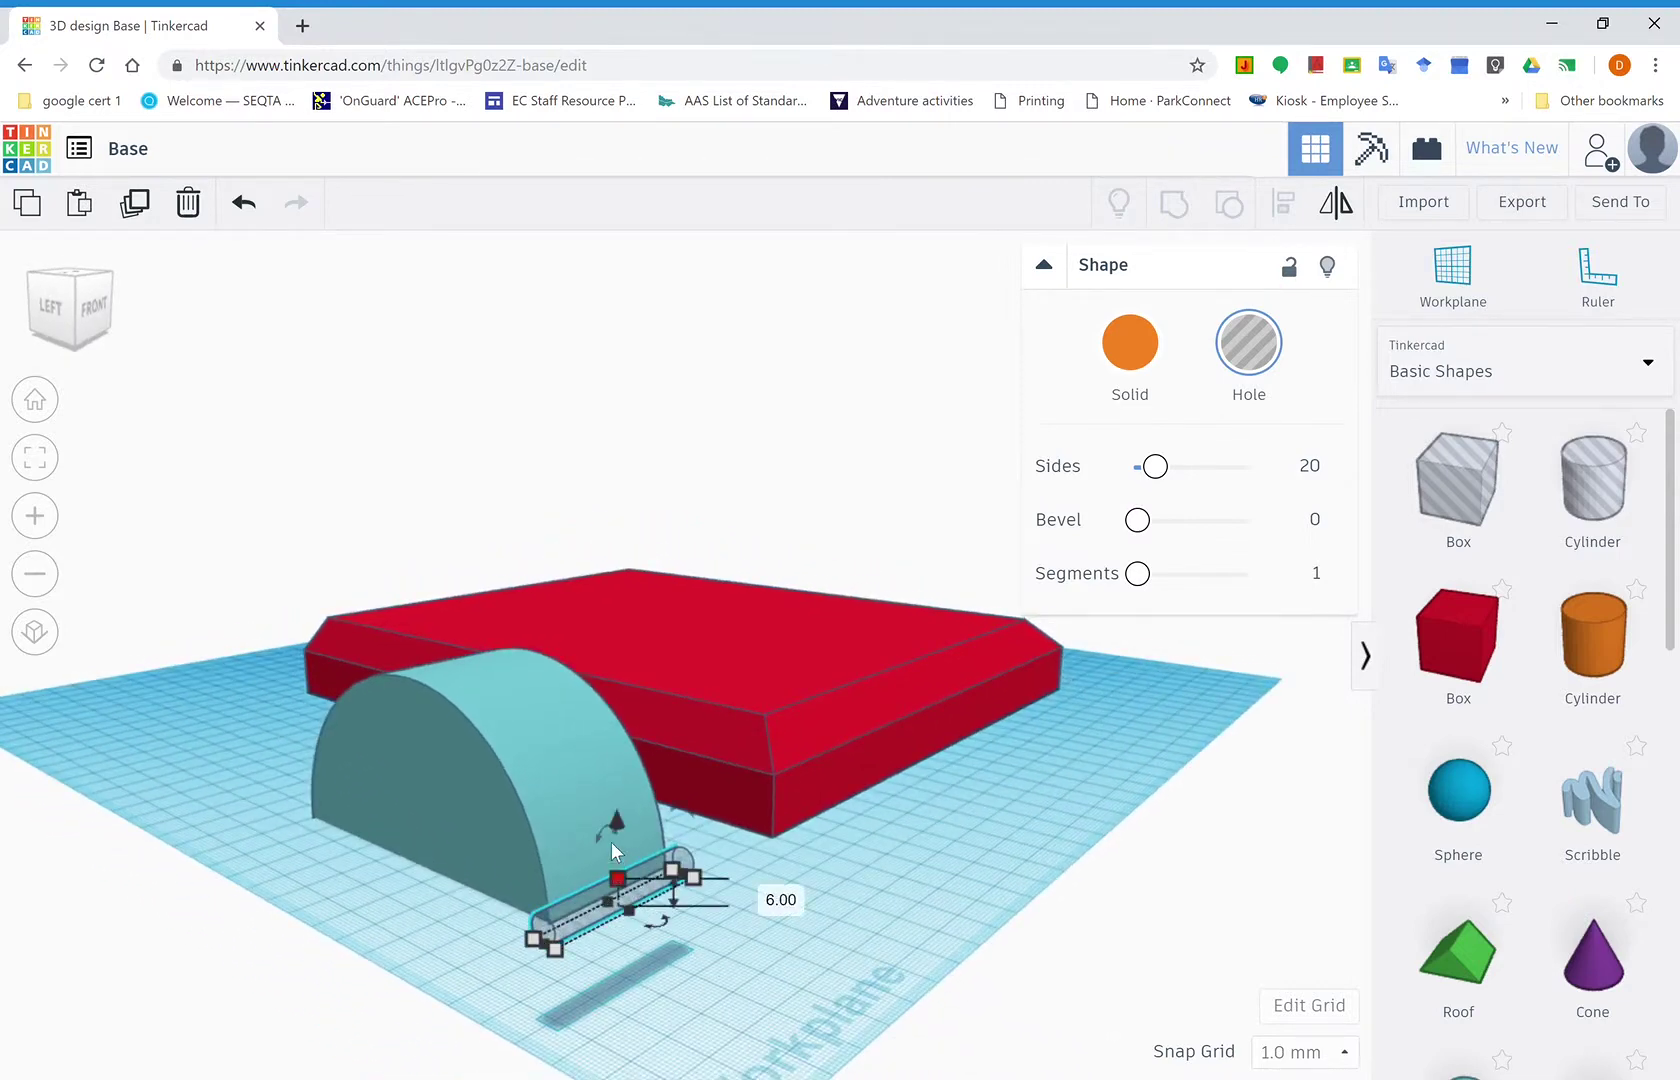
Select the hole and Round Roof together and centre the hole within the arch using Align.
left_click(551, 774, "shift")
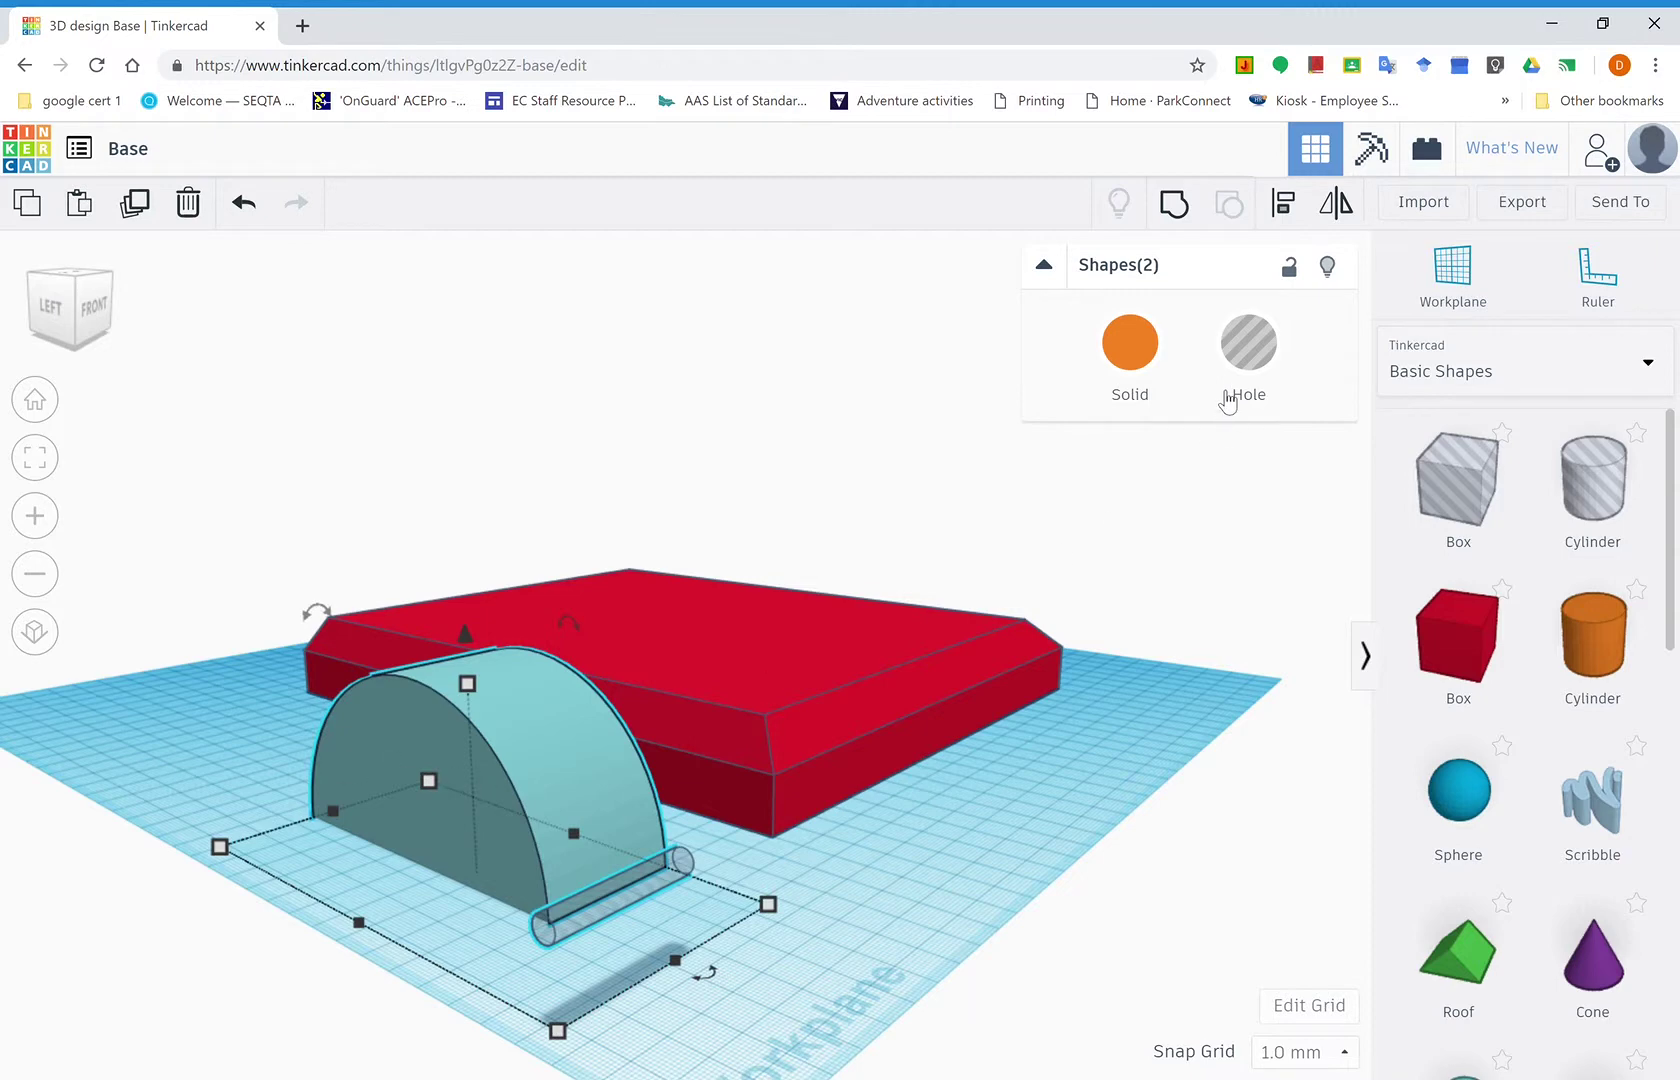
left_click(1290, 205)
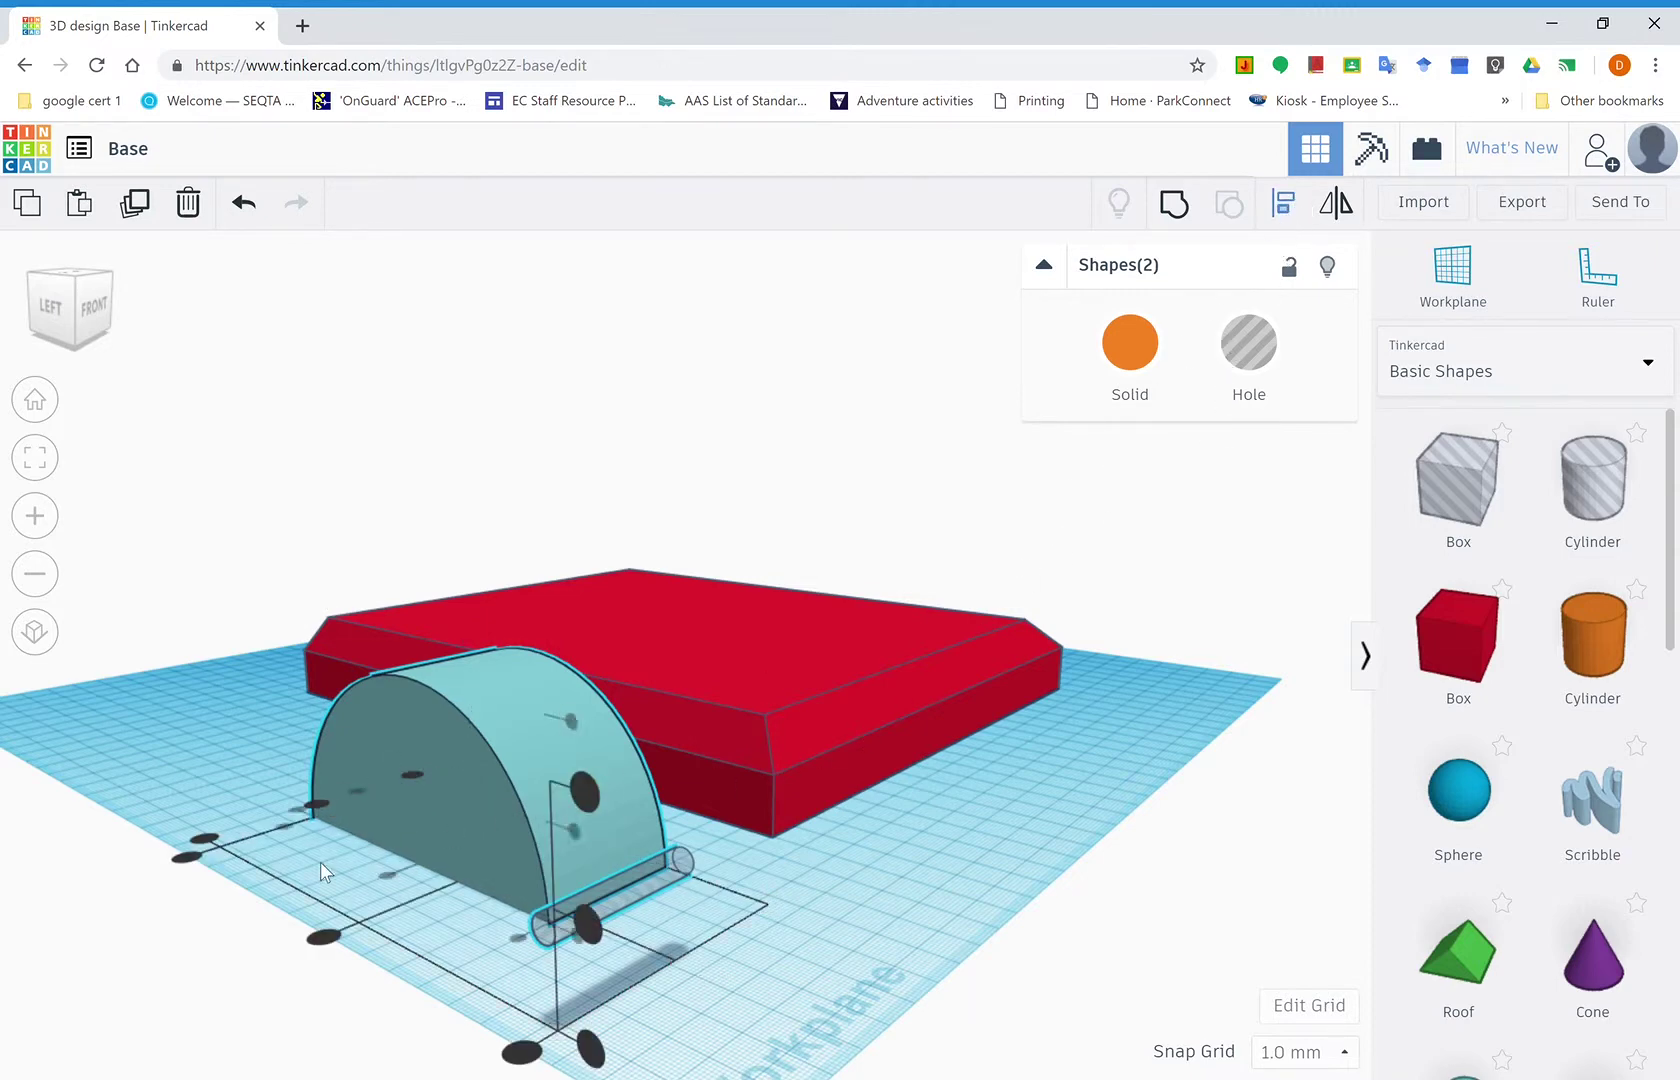
left_click(187, 858)
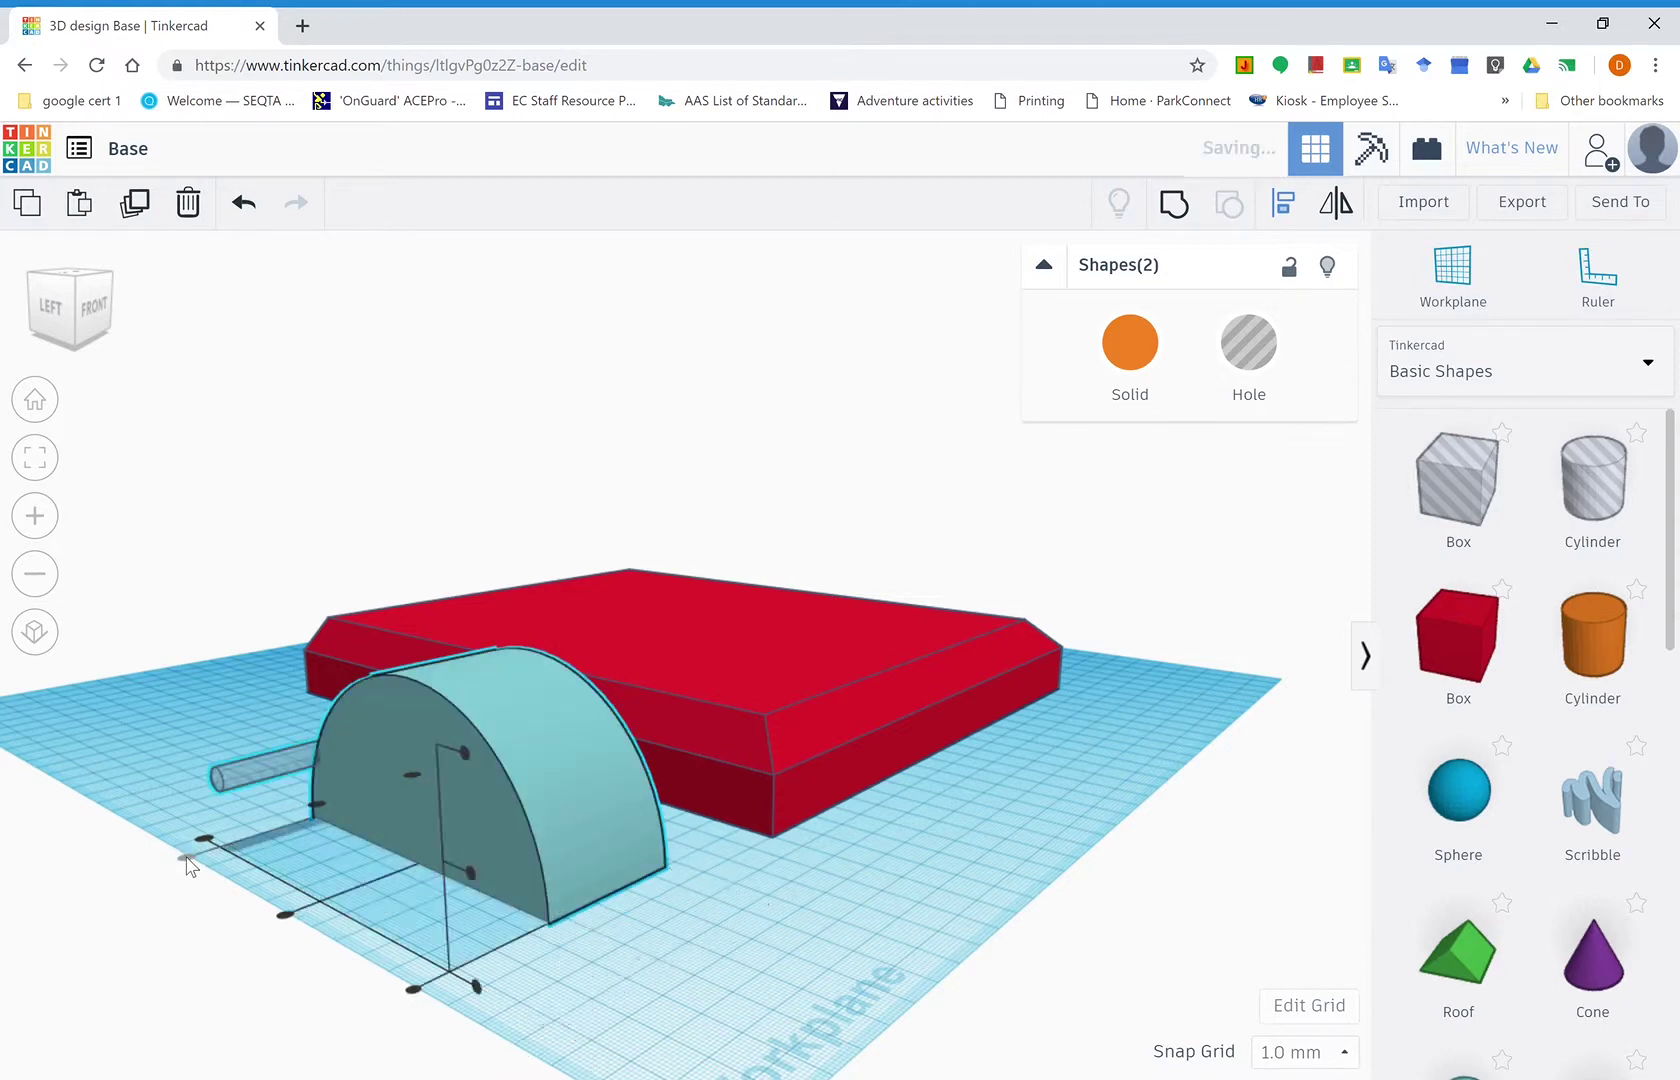
left_click(285, 918)
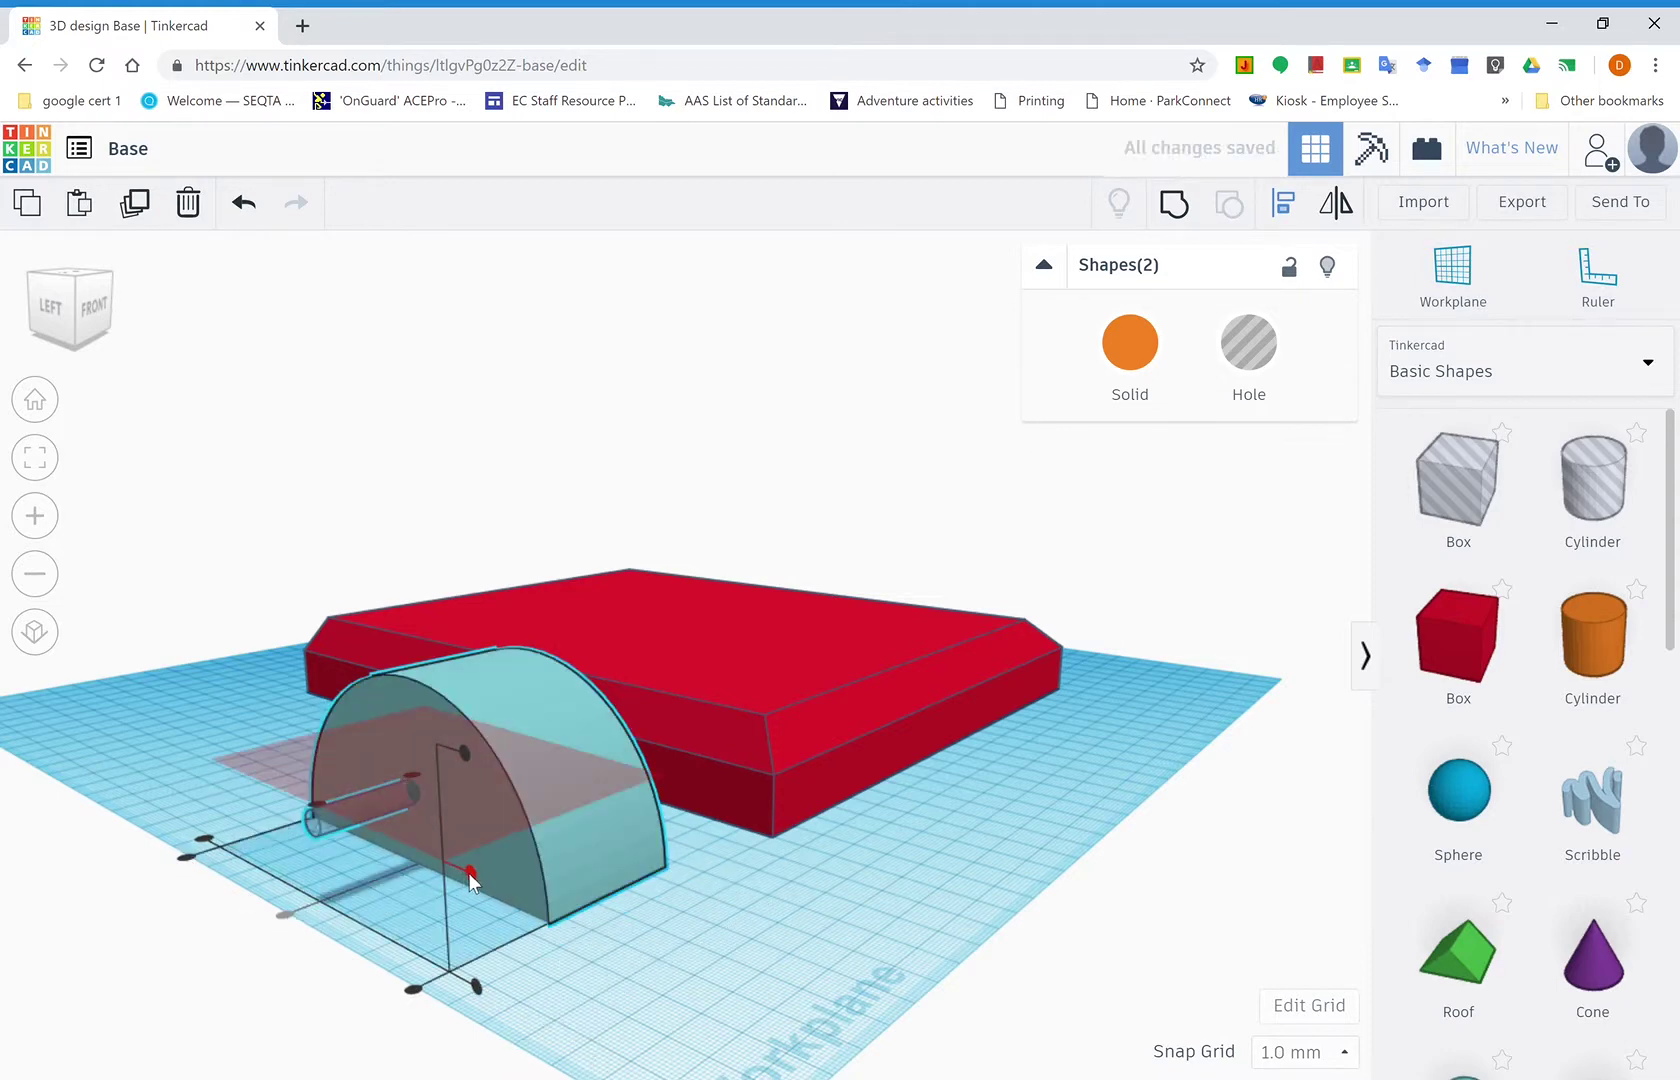
right_click_drag(441, 932, 692, 965)
left_click(802, 1025)
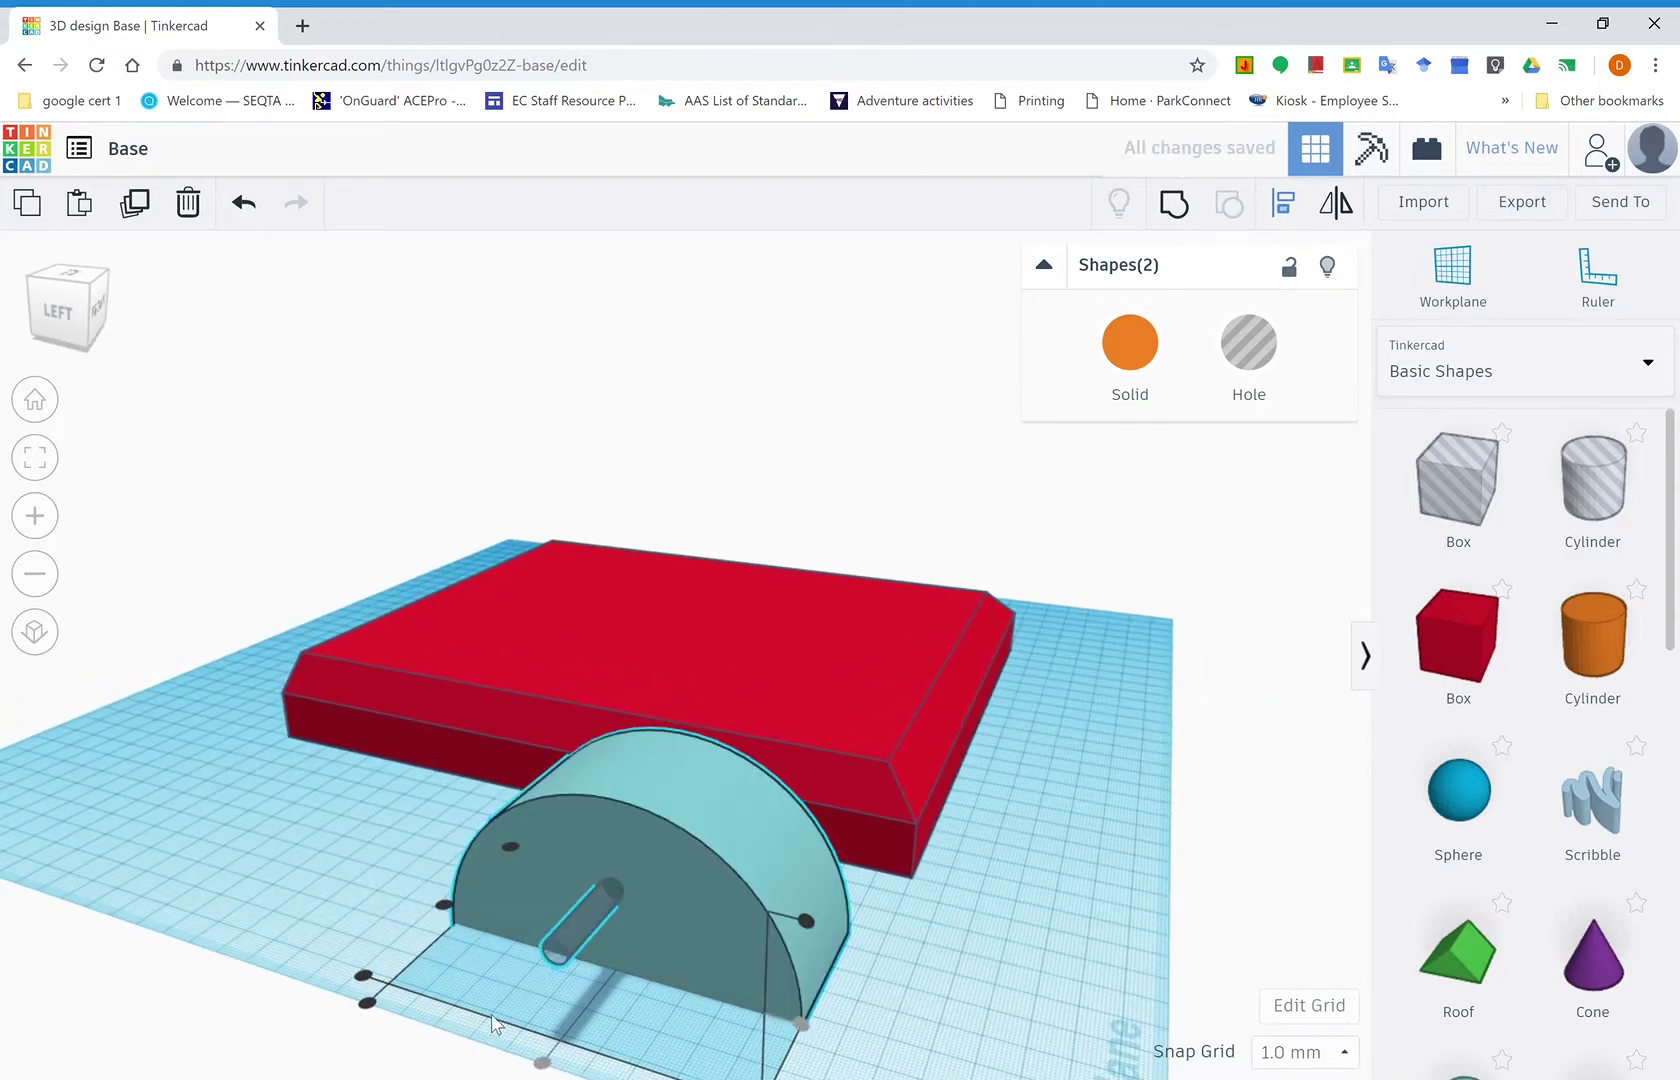
right_click_drag(468, 965, 792, 897)
left_click(792, 897)
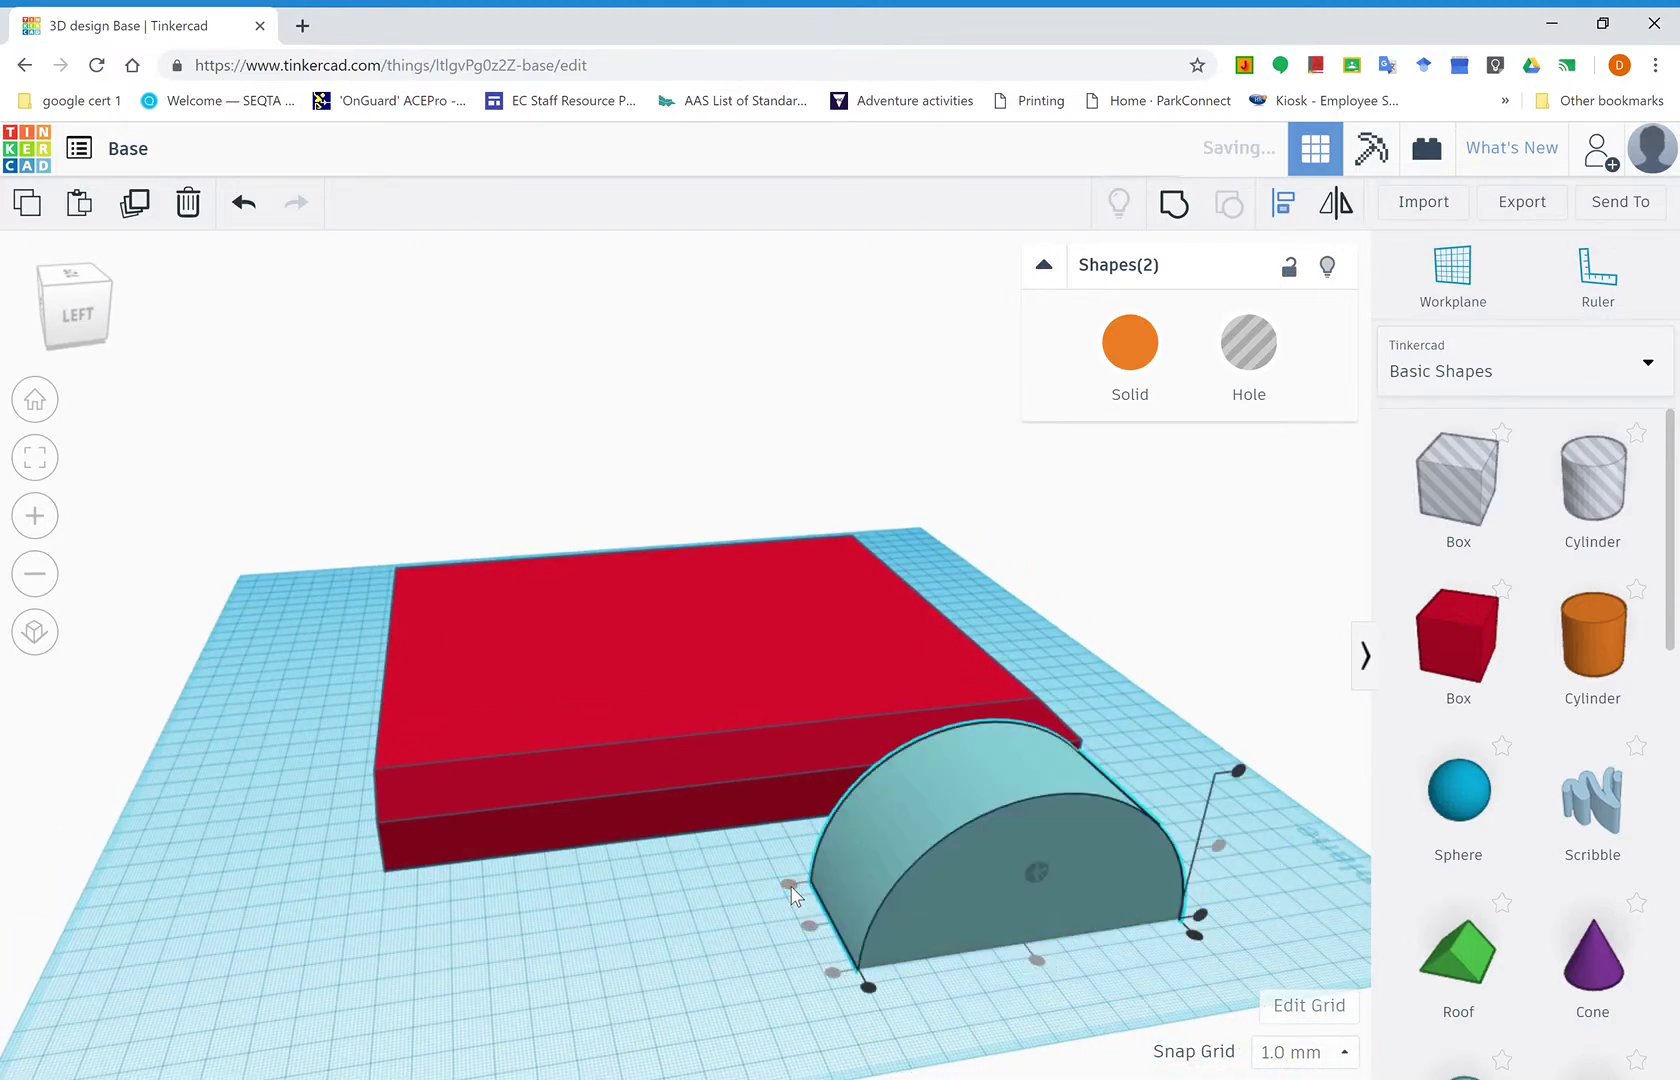
right_click_drag(1000, 994, 453, 878)
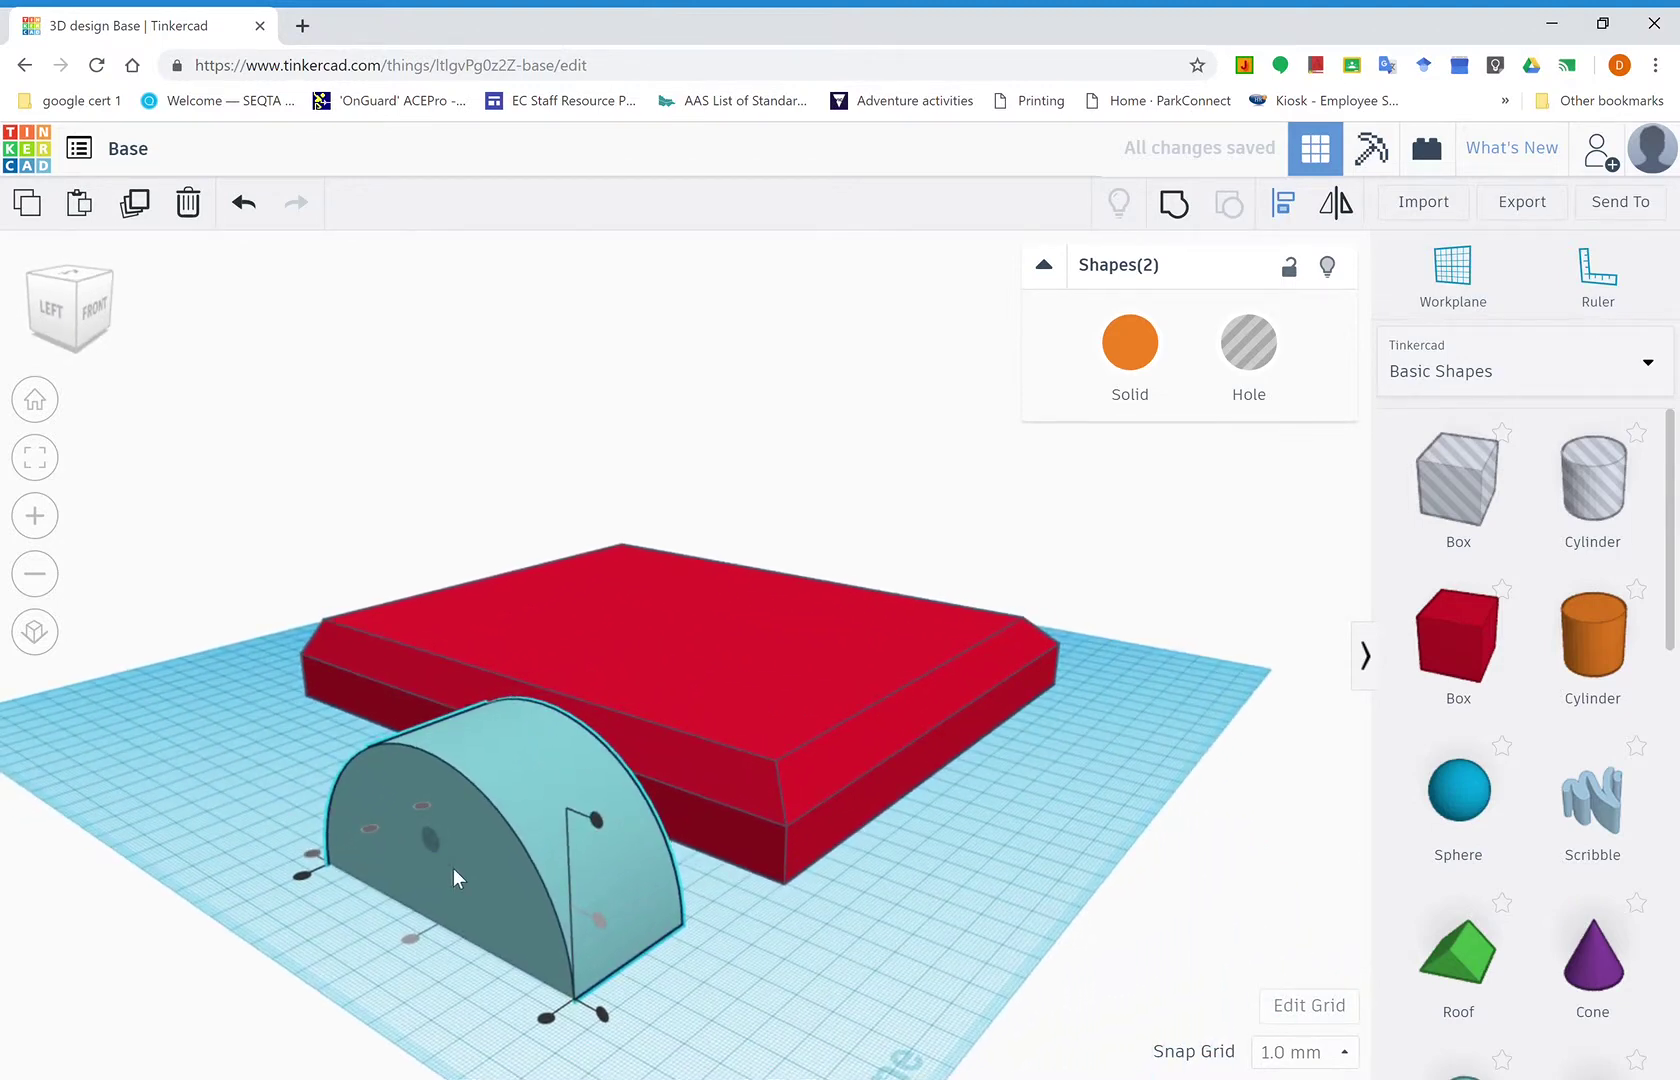
Group the hole cylinder with the Round Roof.
left_click(1178, 208)
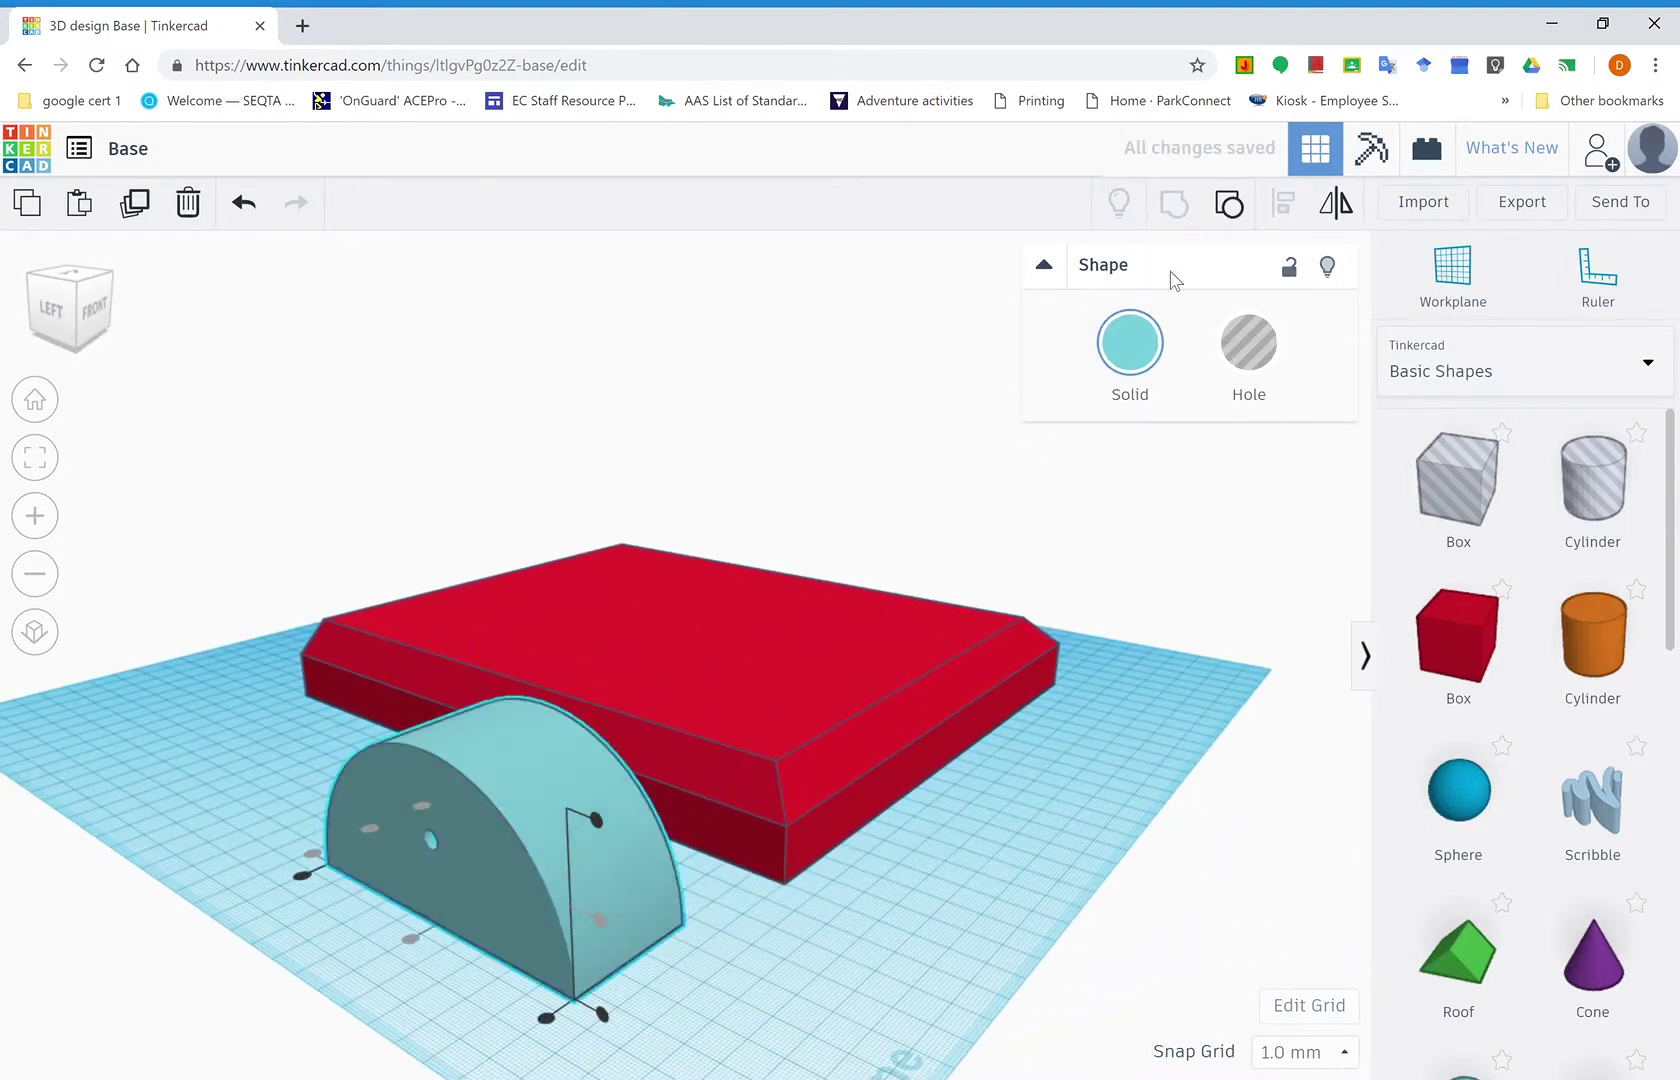
right_click_drag(754, 994, 900, 941)
right_click_drag(1203, 775, 1033, 826)
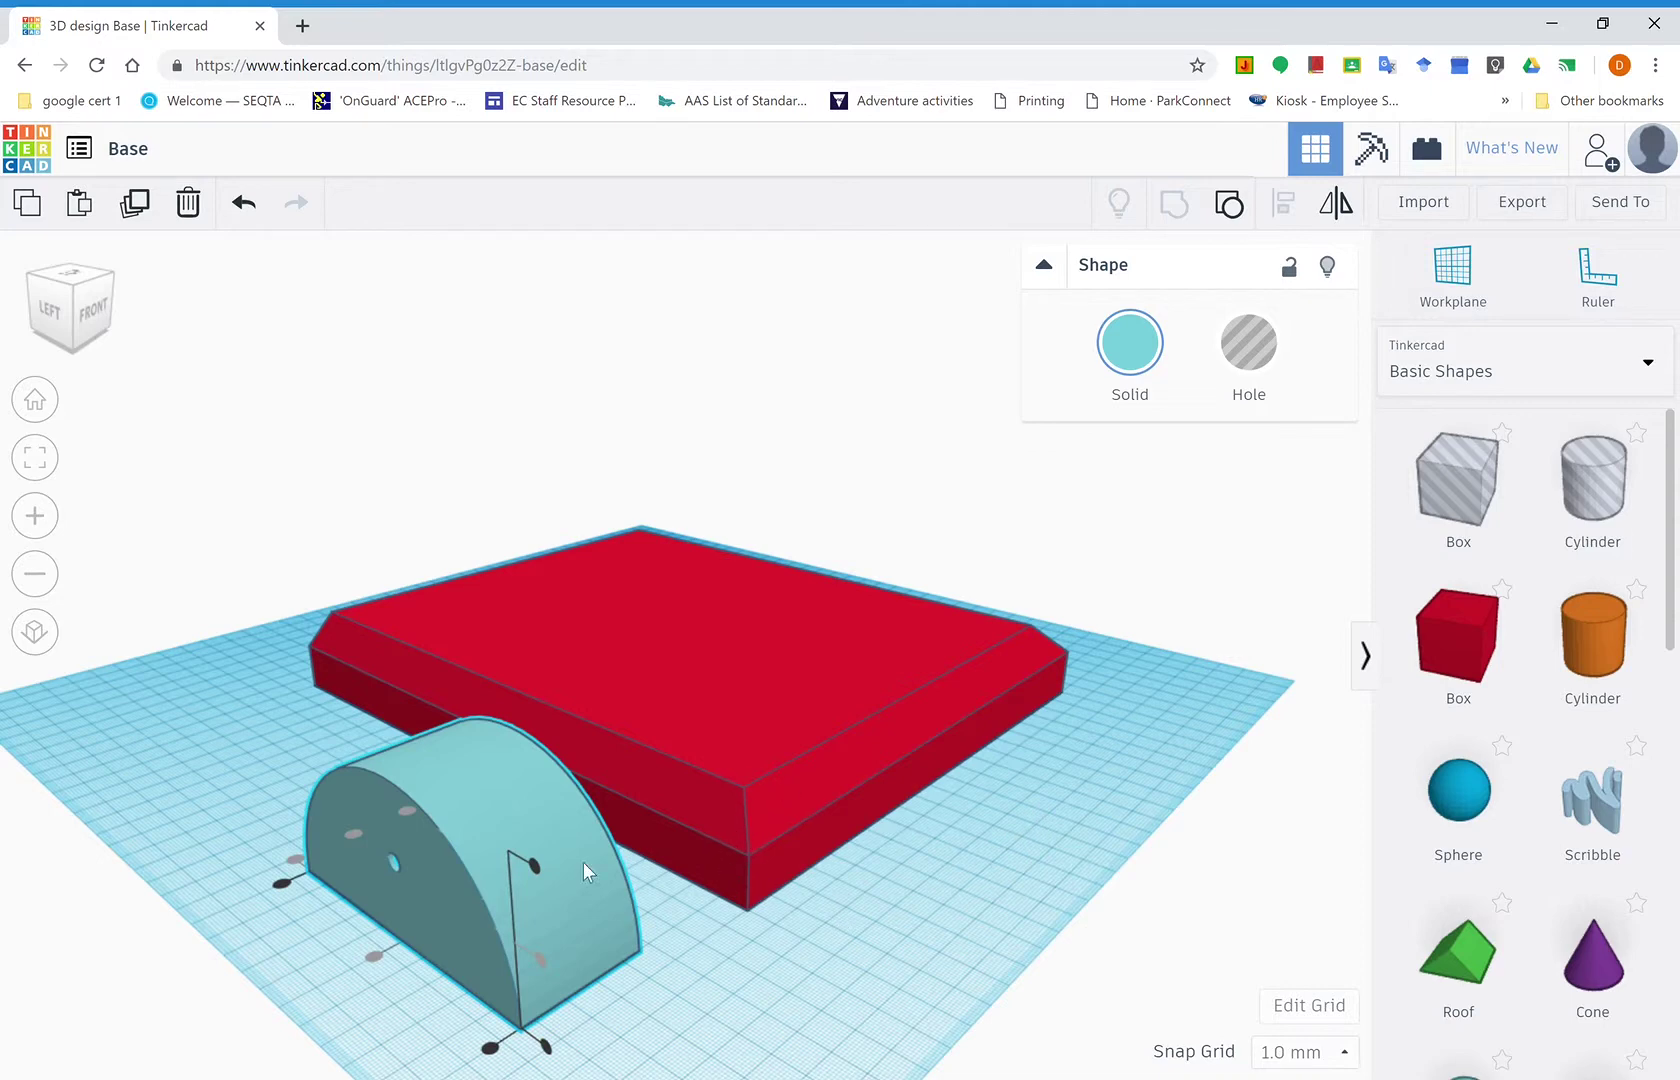
Select the grouped arch and raise it to 30 above the workplane.
left_click(645, 1016)
left_click(511, 835)
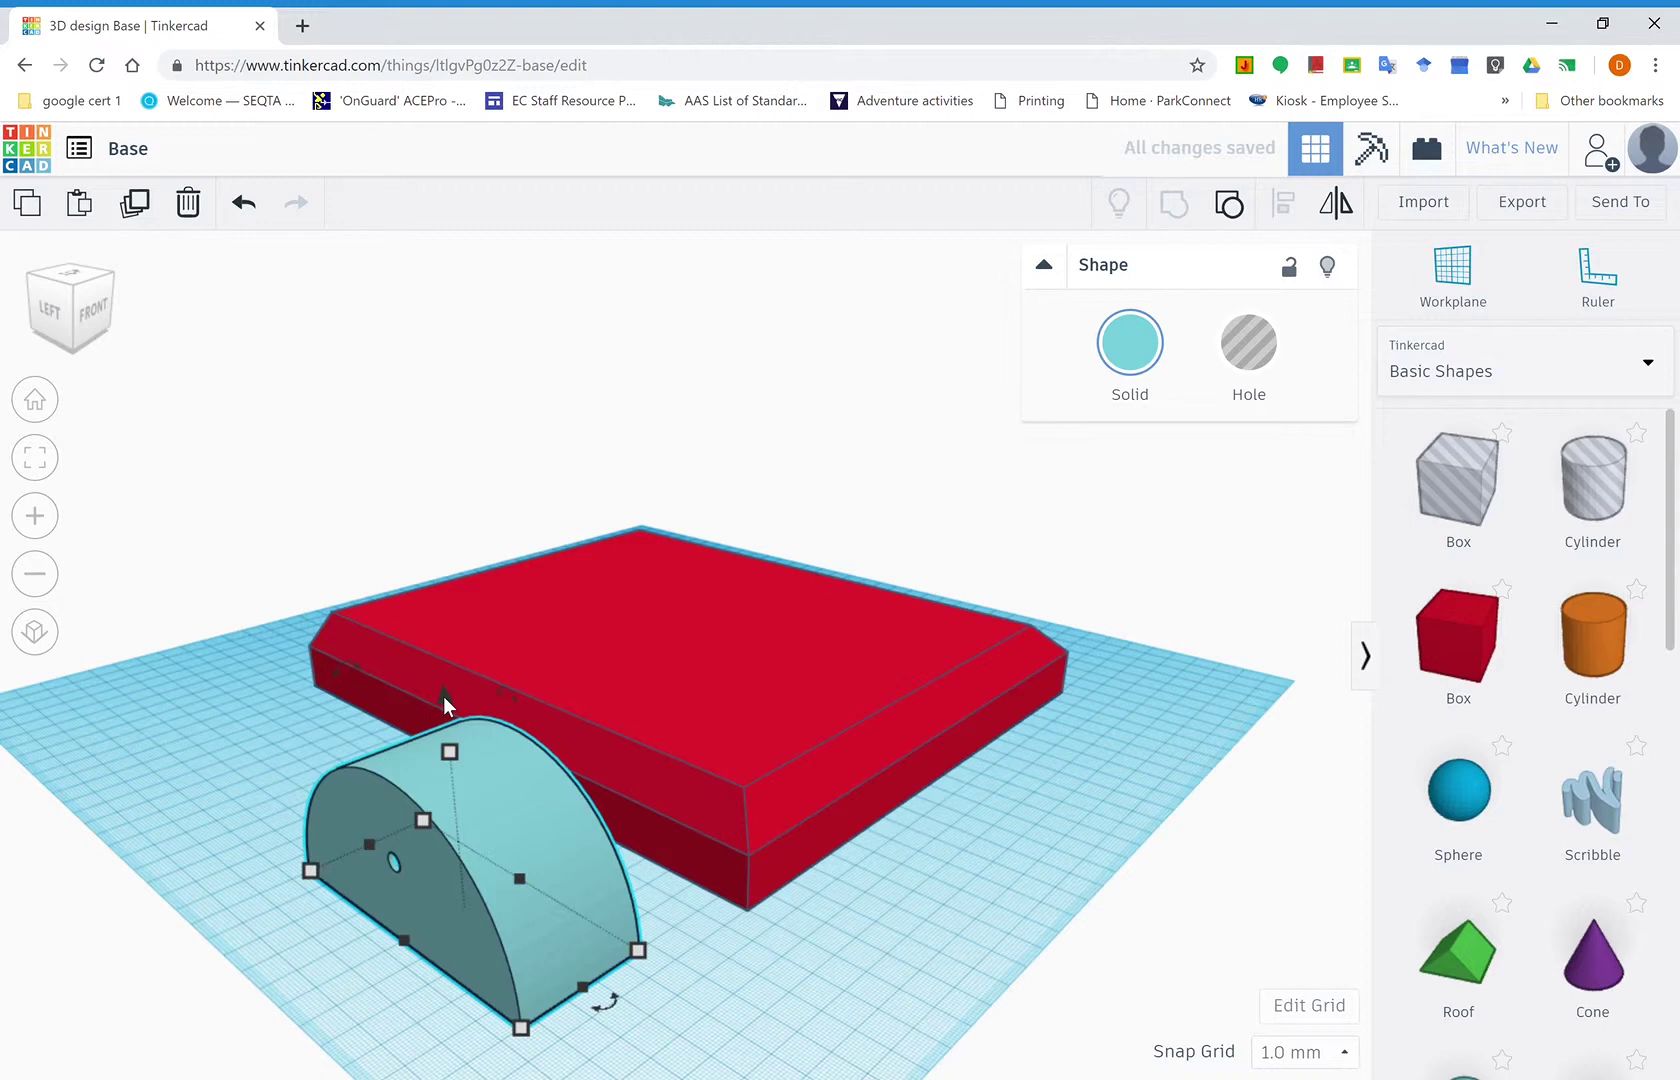
left_click_drag(444, 696, 436, 652)
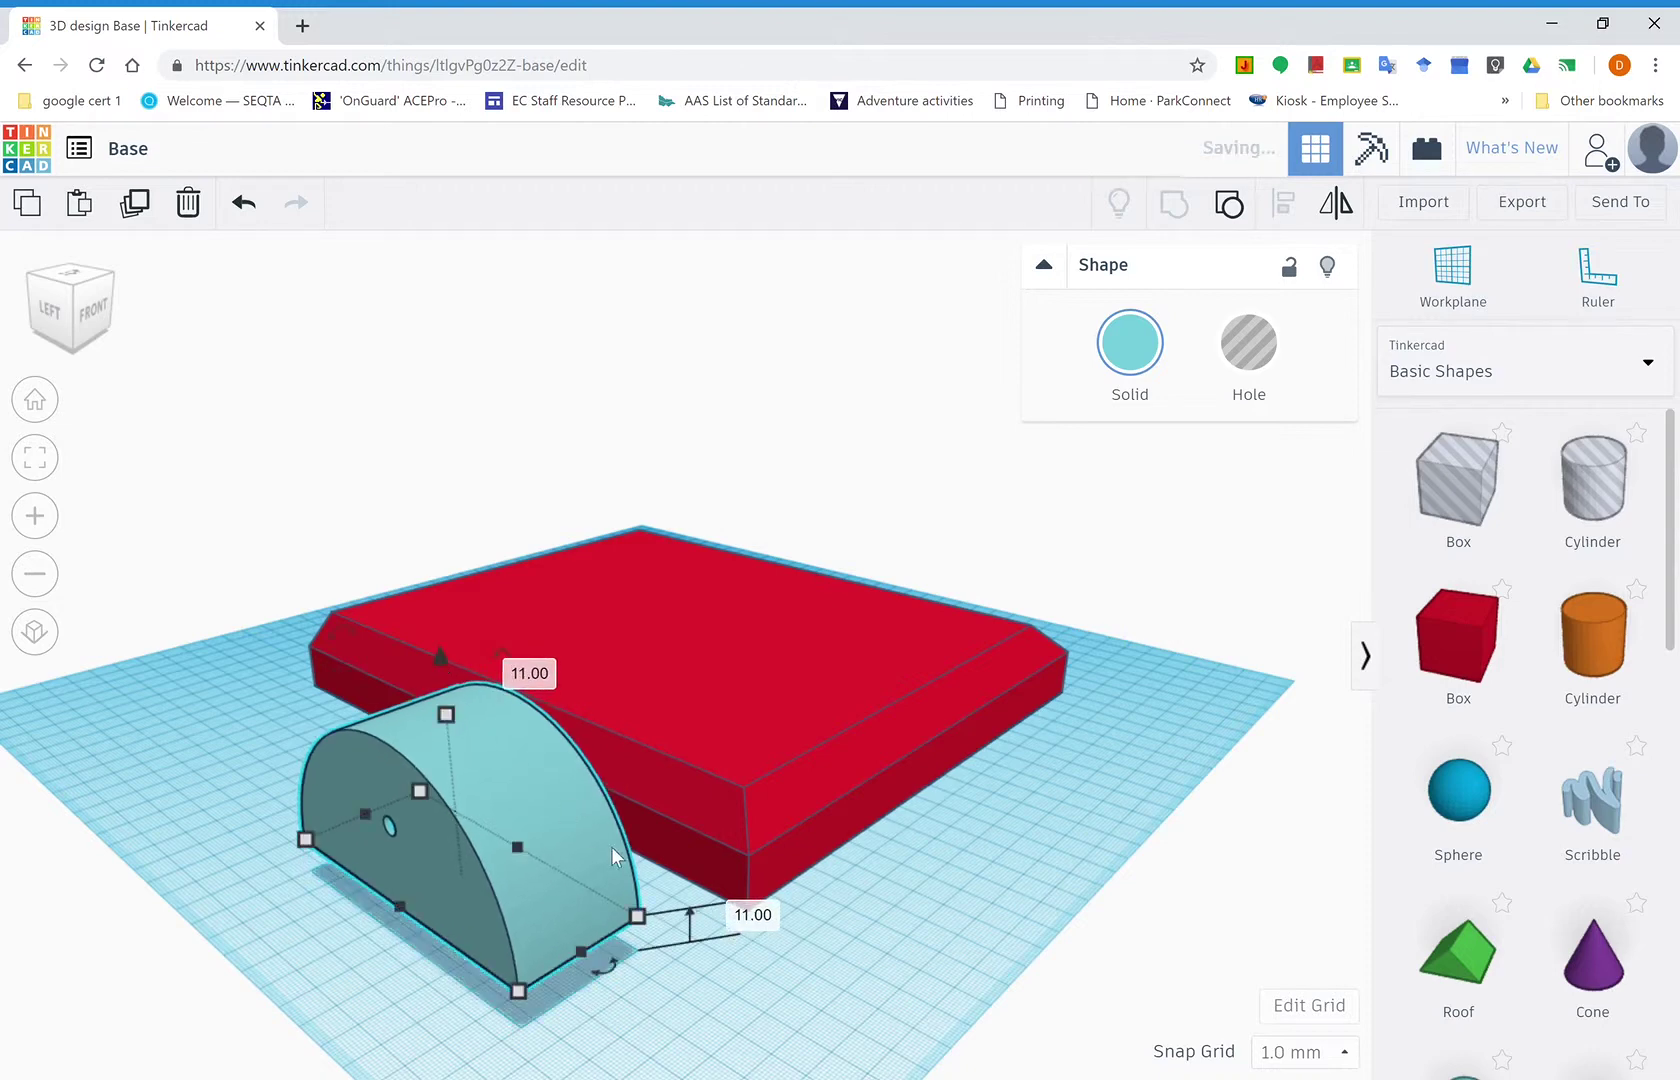
left_click(746, 922)
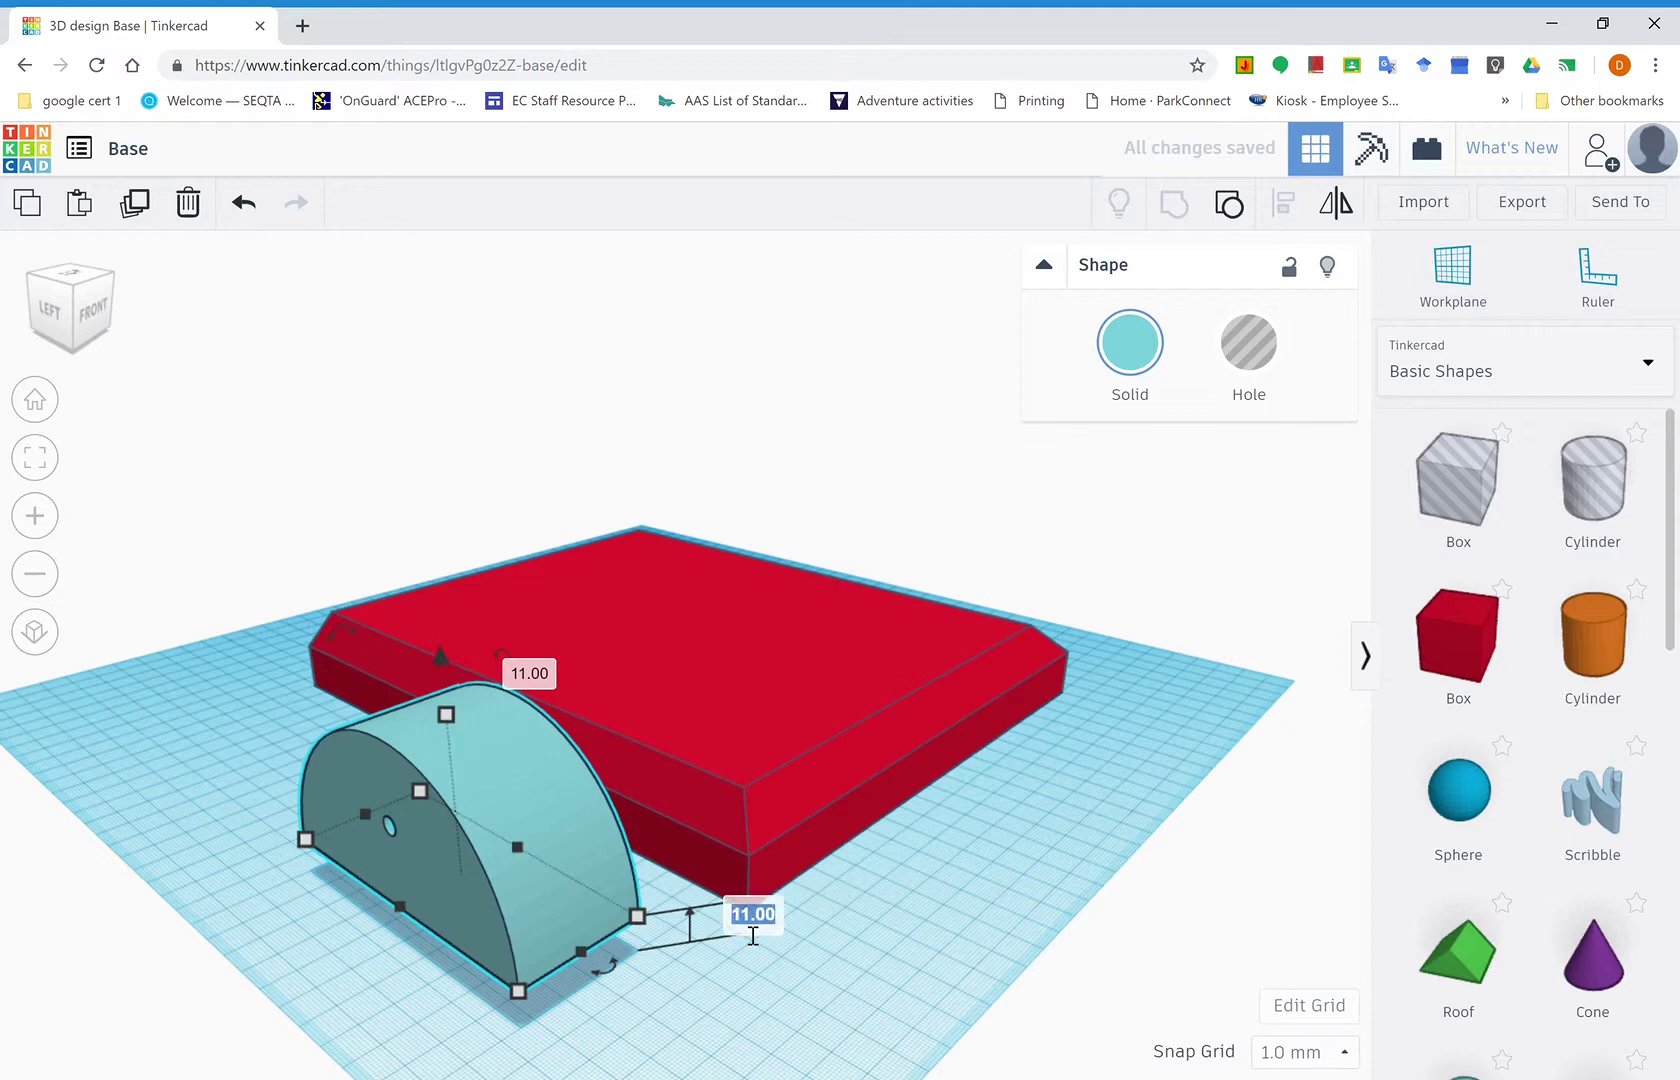
type("30")
key("Return")
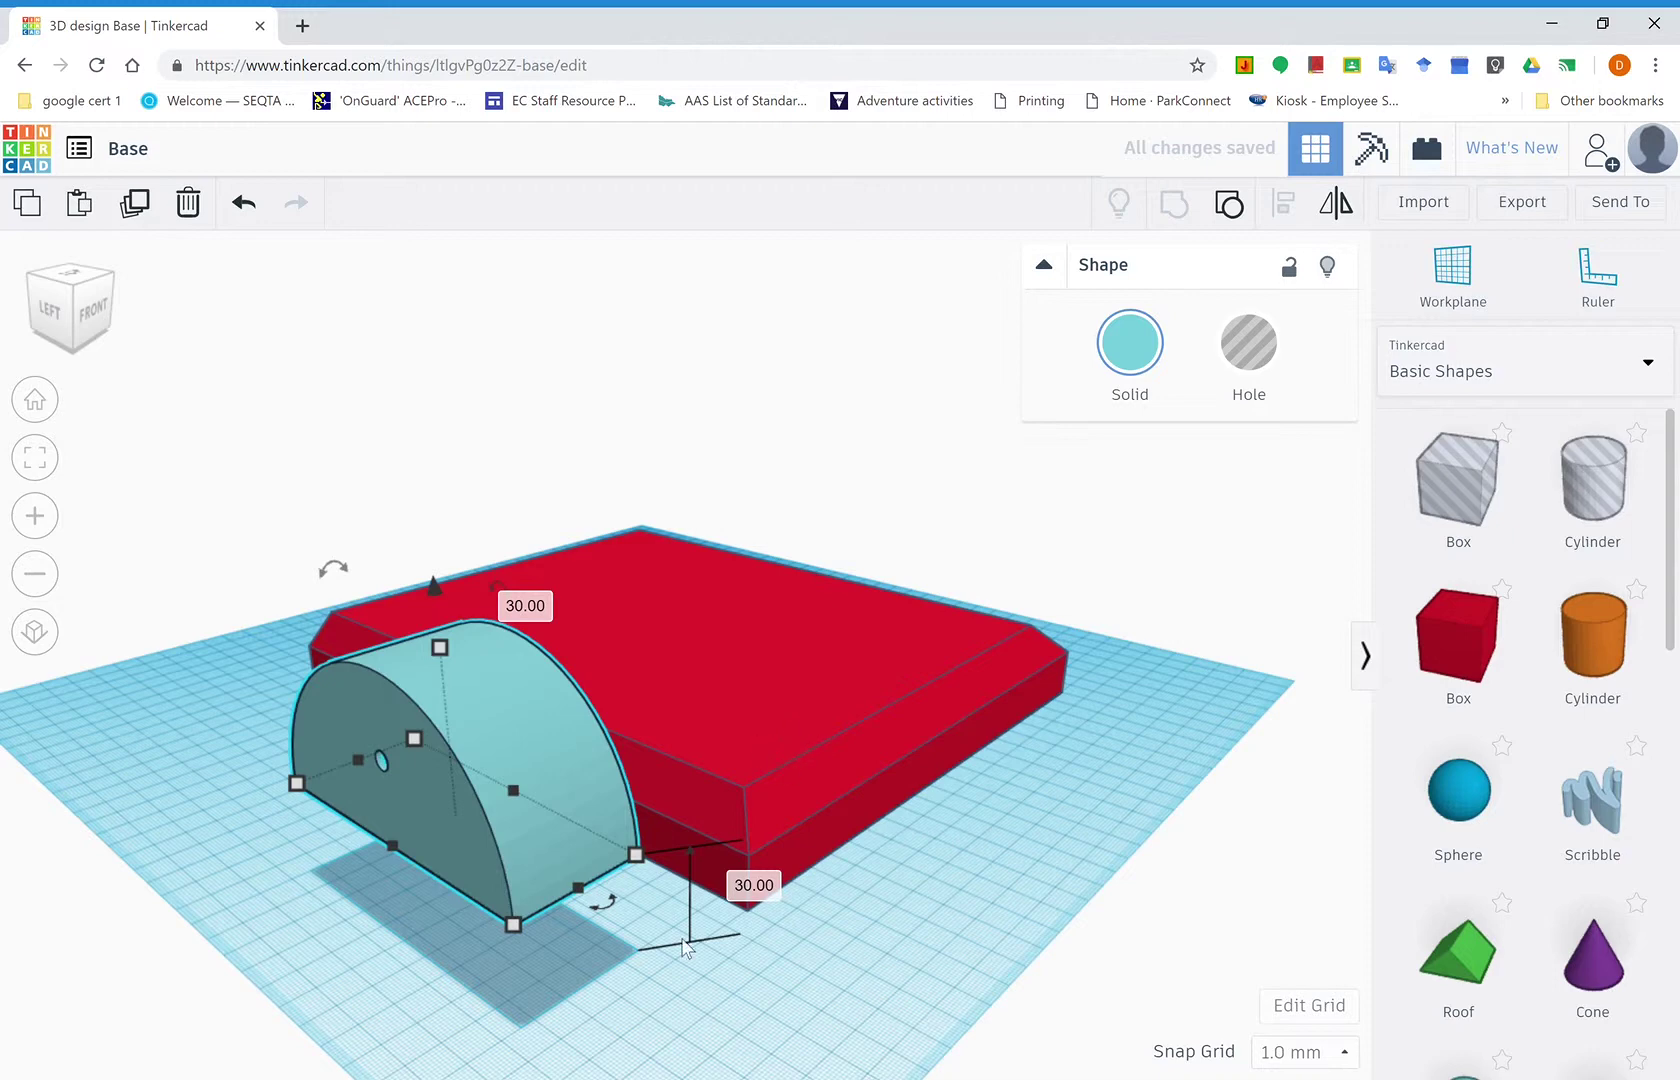
right_click_drag(620, 1000, 748, 1000)
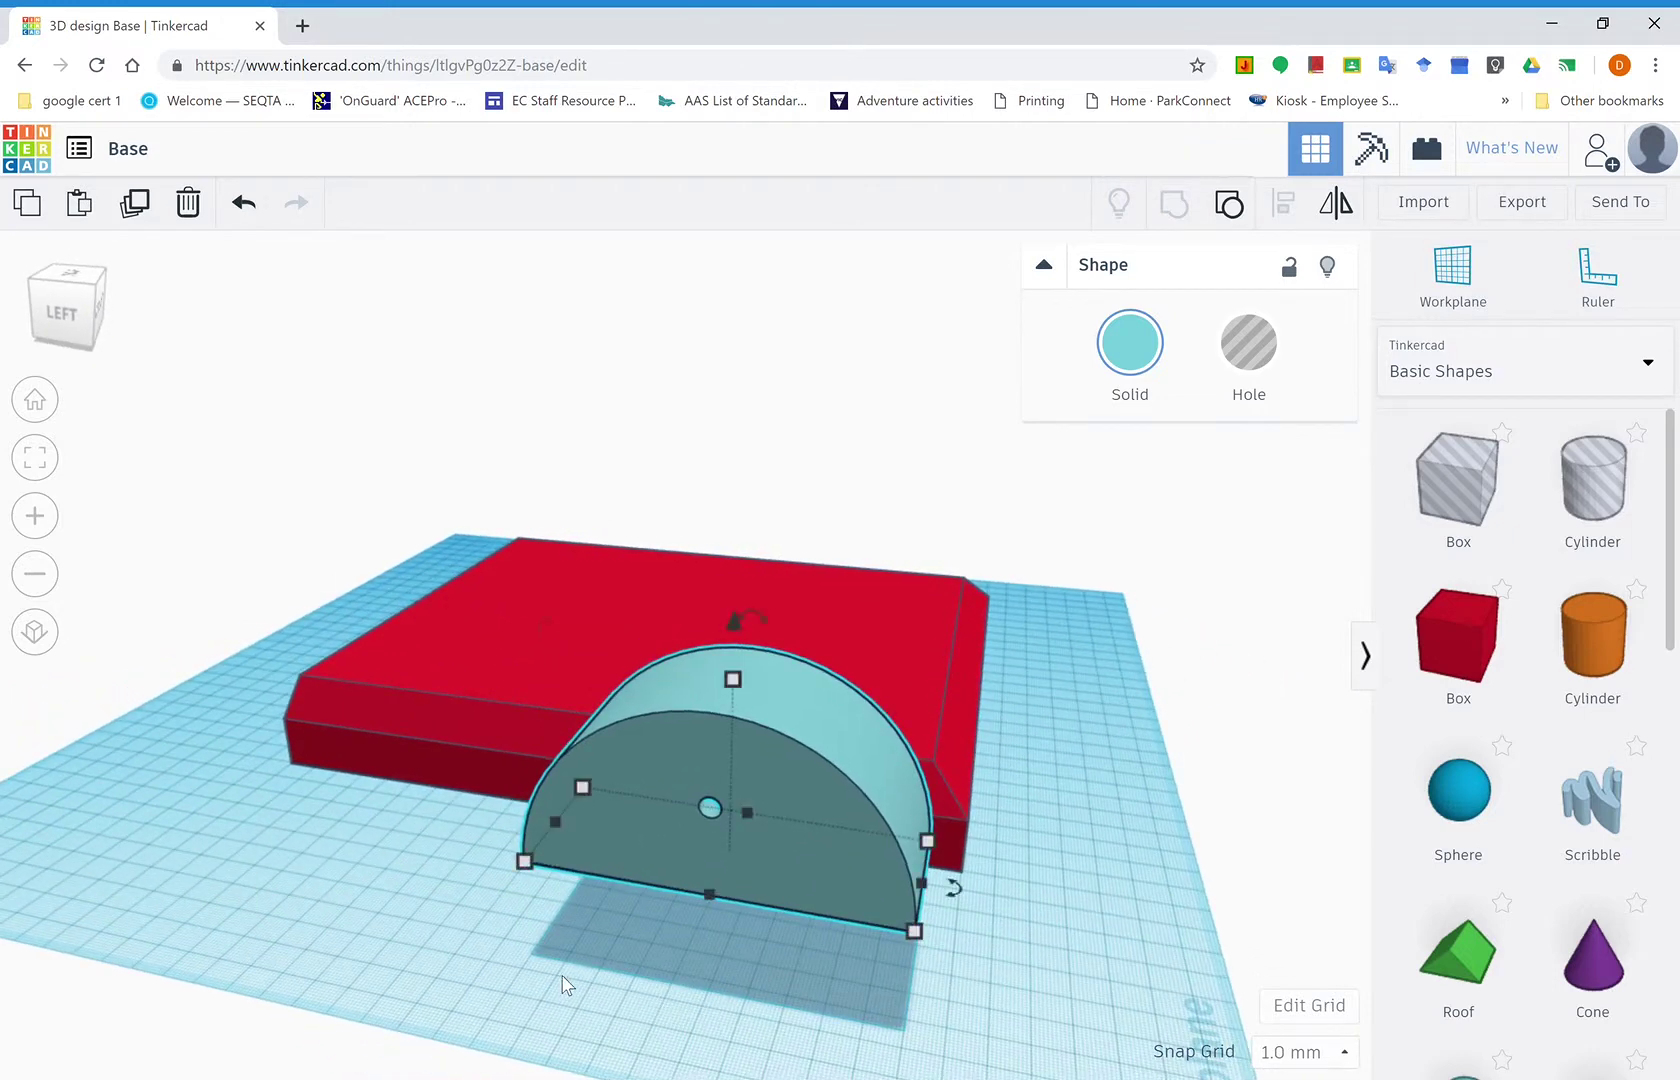
Align the pivot to the base plate's back edge and centre it, then select both shapes.
left_click(484, 665, "shift")
left_click(1290, 210)
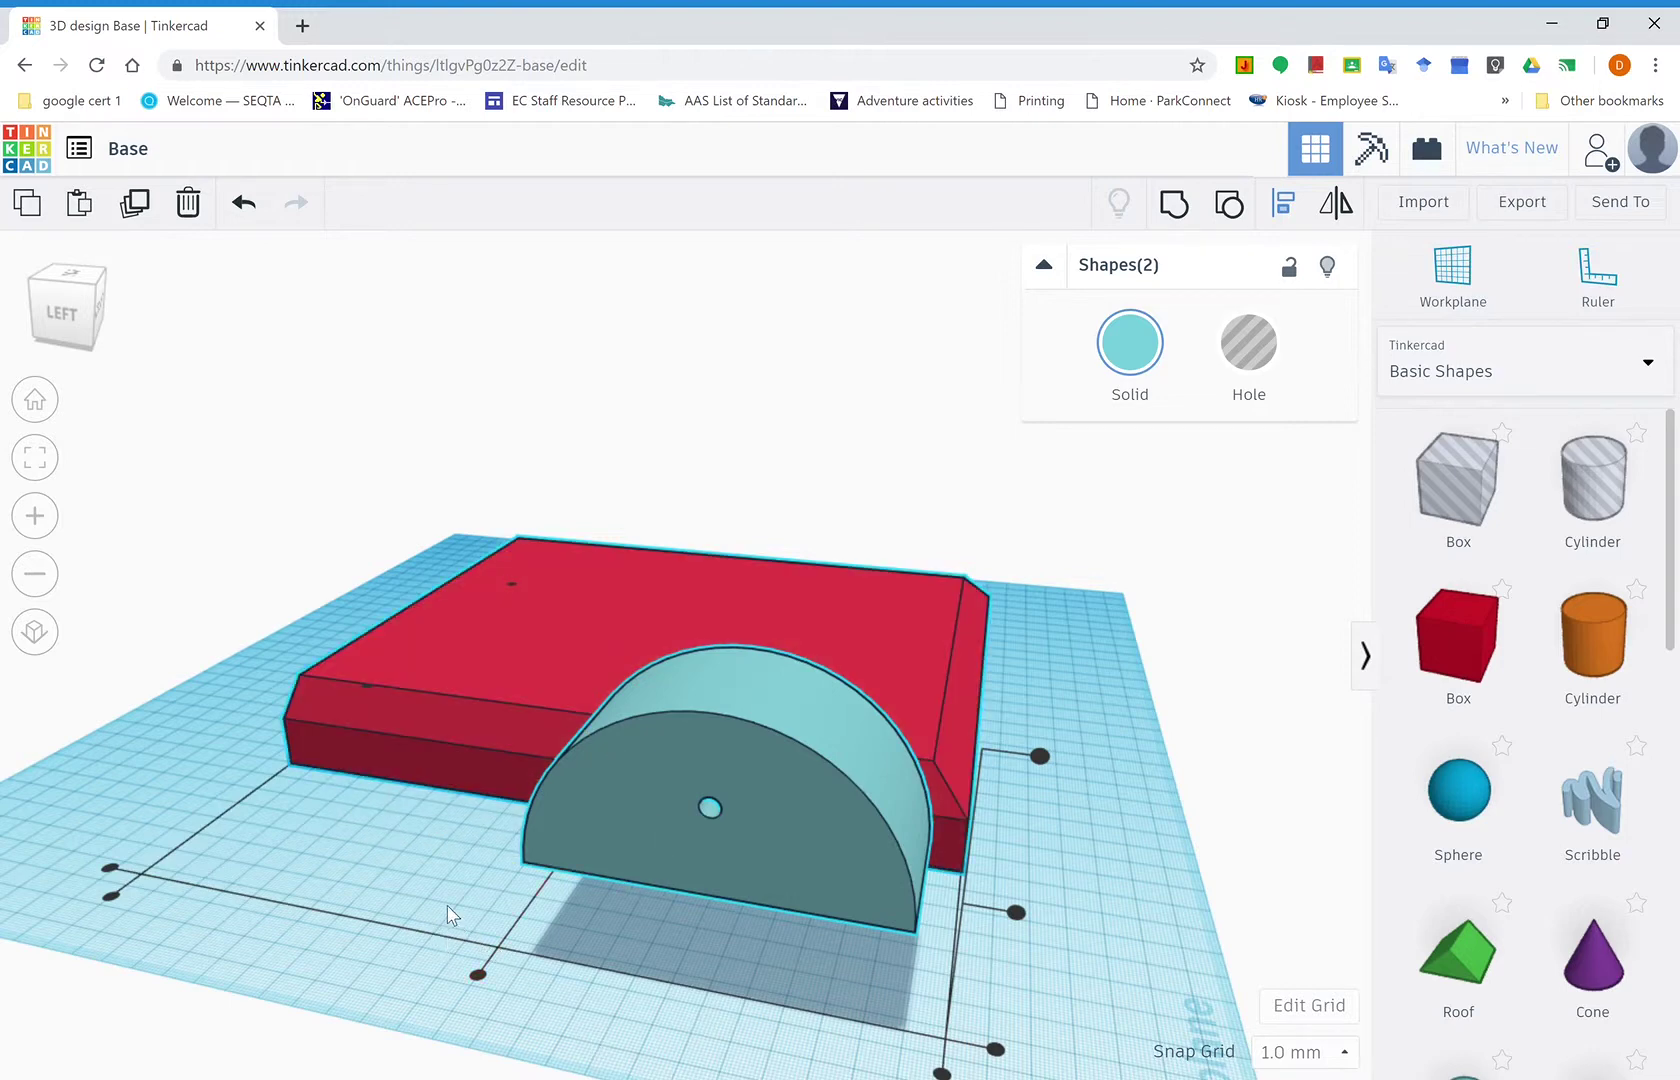
right_click_drag(442, 880, 397, 940)
left_click(260, 995)
right_click_drag(255, 990, 439, 968)
left_click(390, 940)
left_click(716, 918)
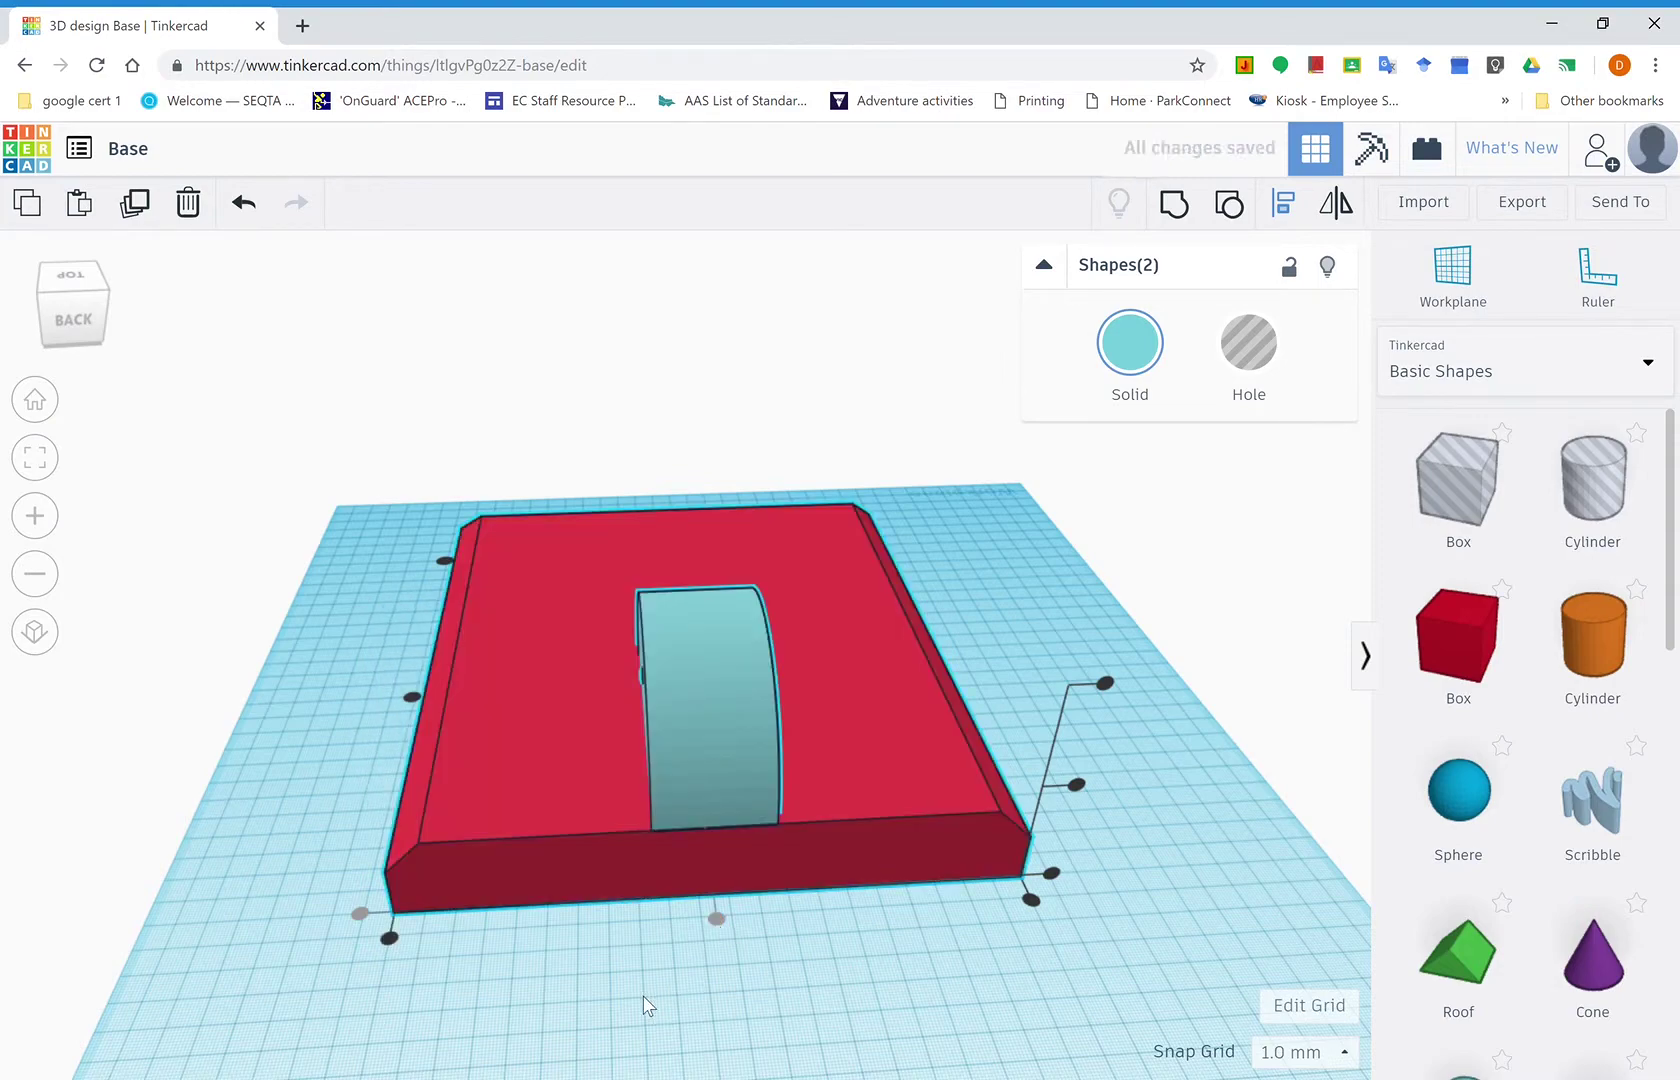
right_click_drag(899, 957, 636, 770)
left_click(961, 852)
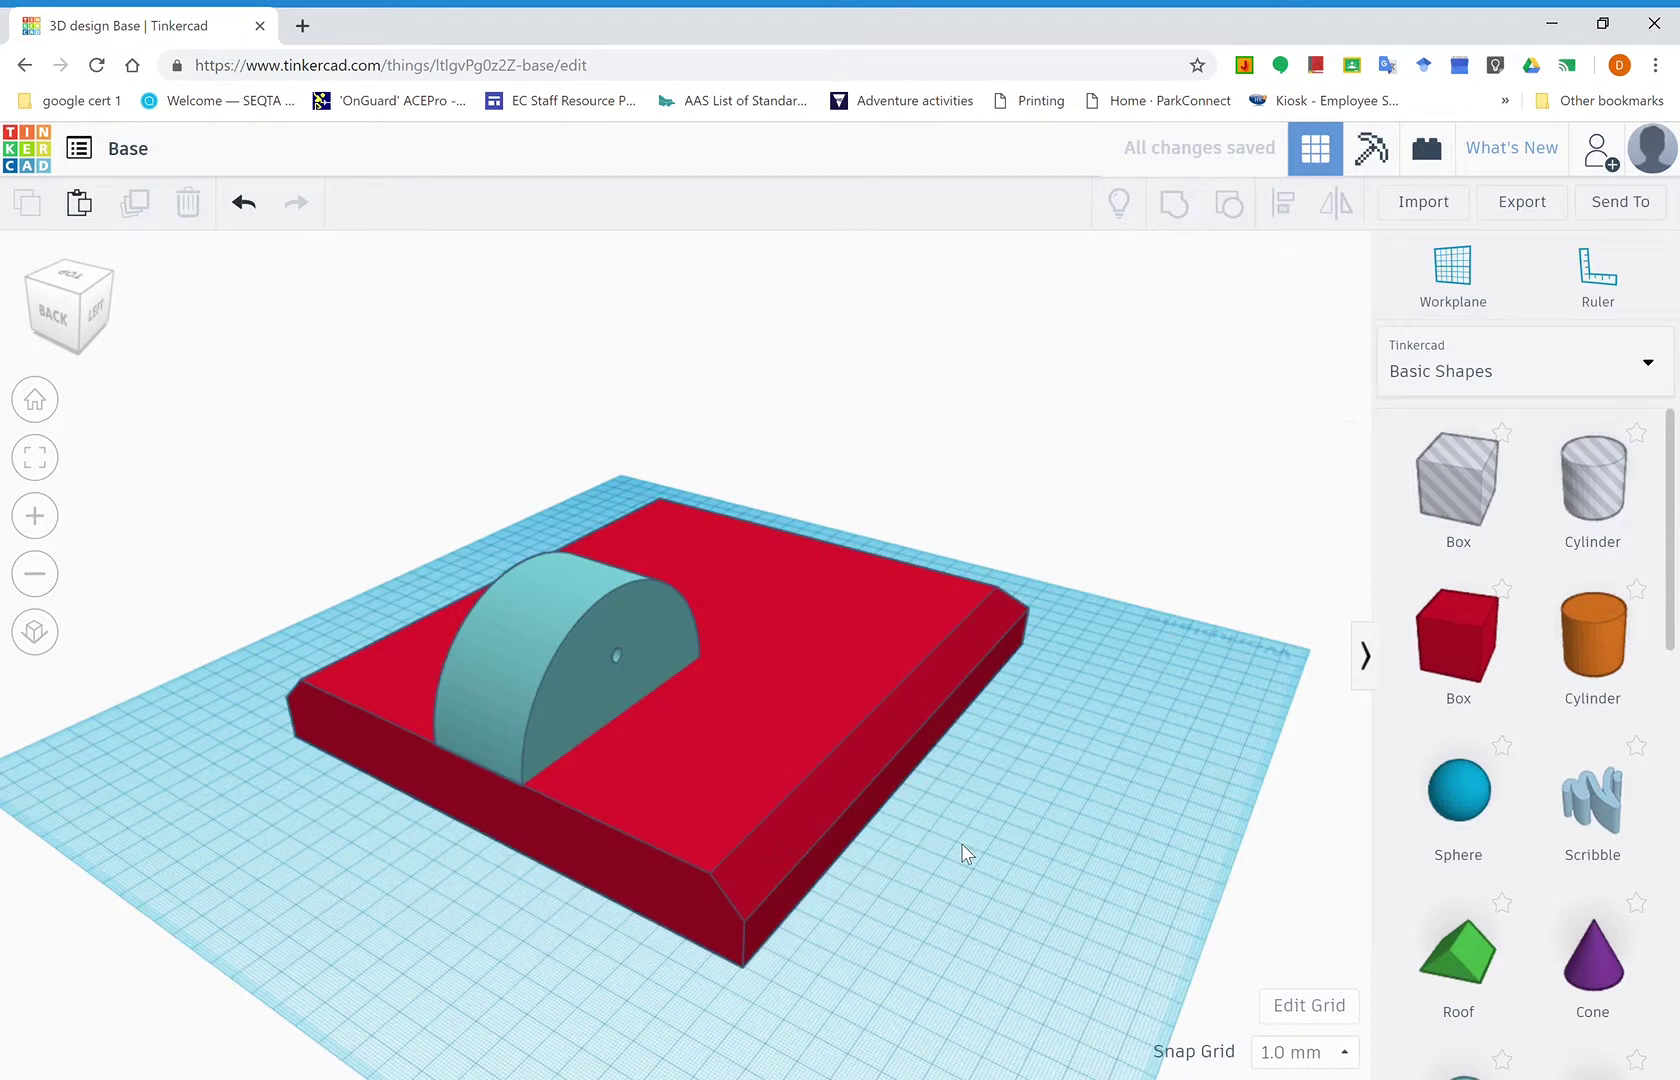
left_click_drag(955, 948, 383, 523)
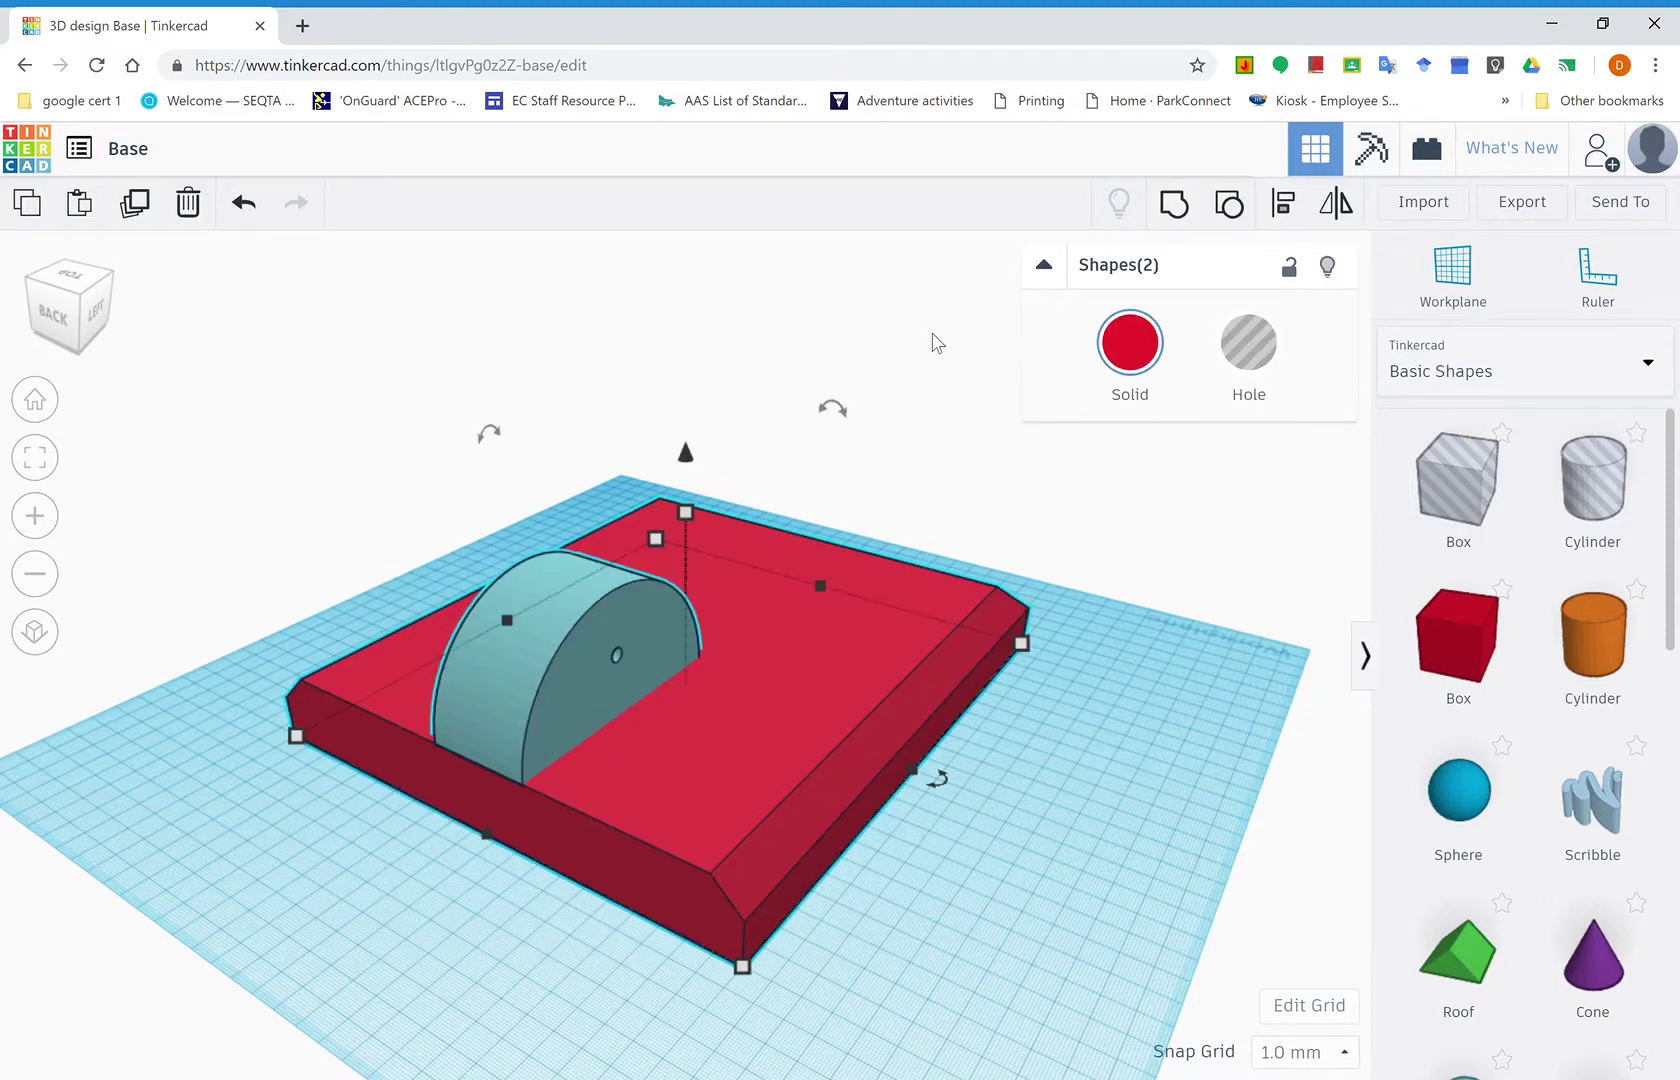
Group the pivot and base plate into one red part and save the design.
left_click(1175, 205)
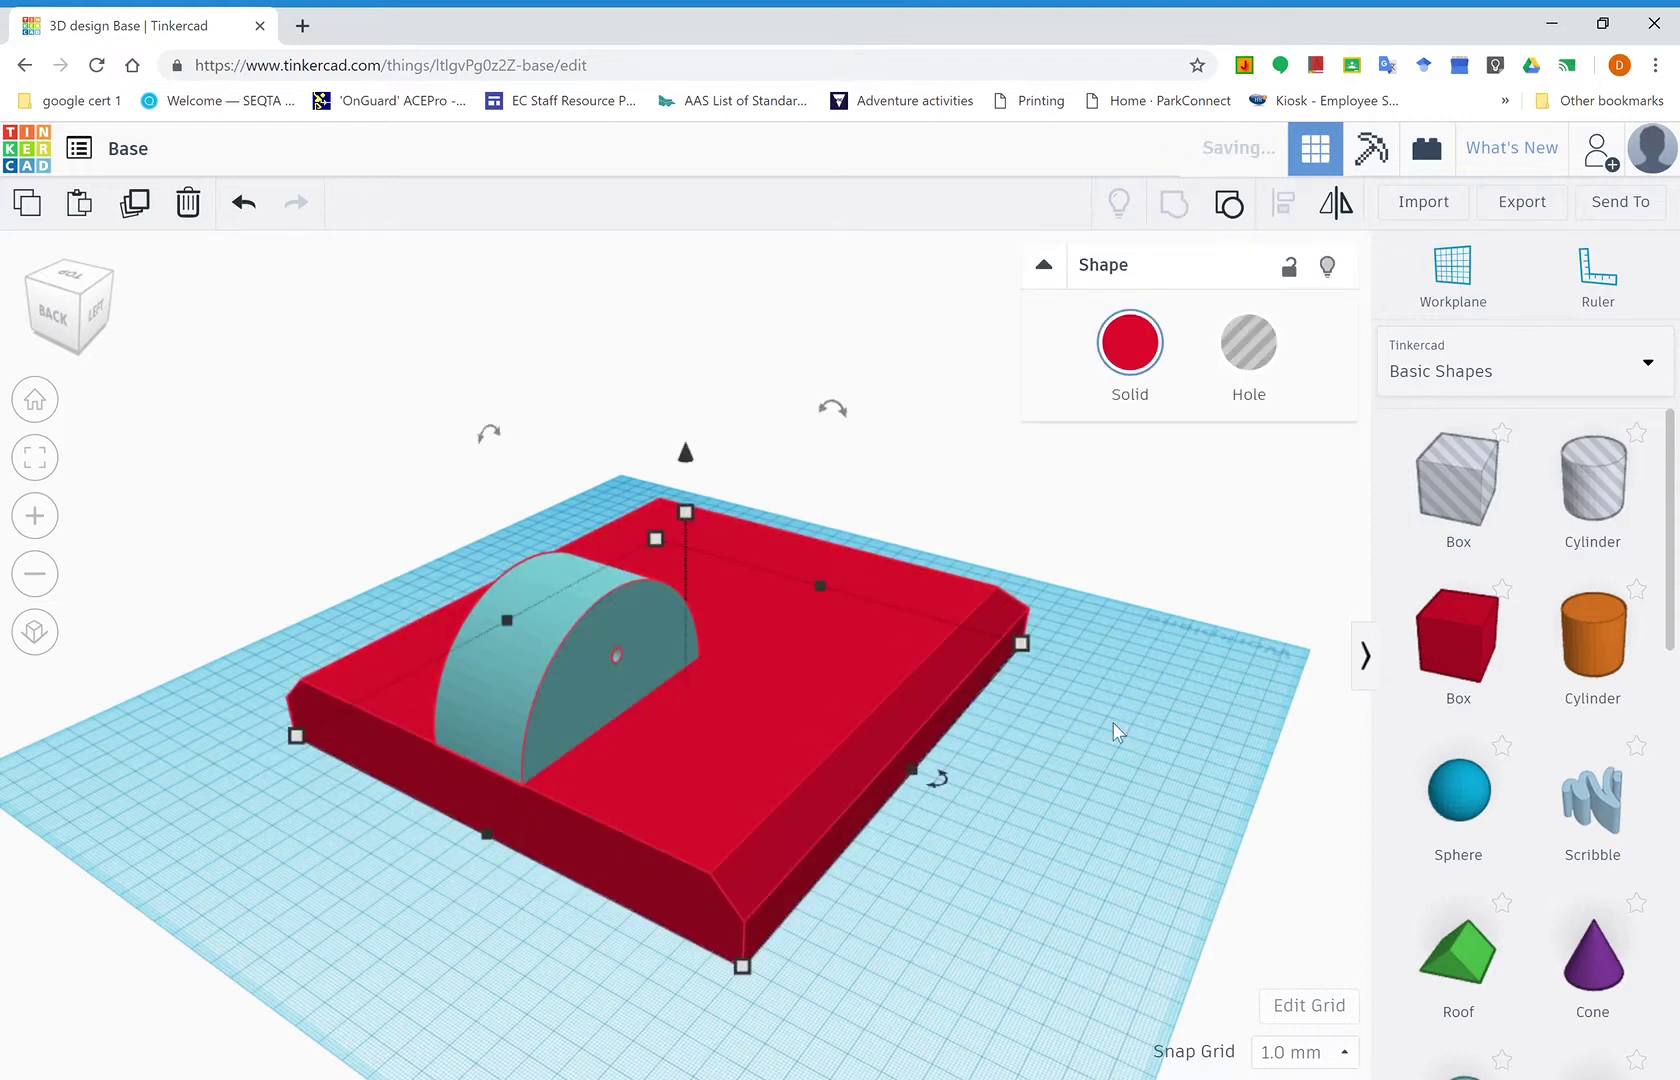
left_click(1088, 910)
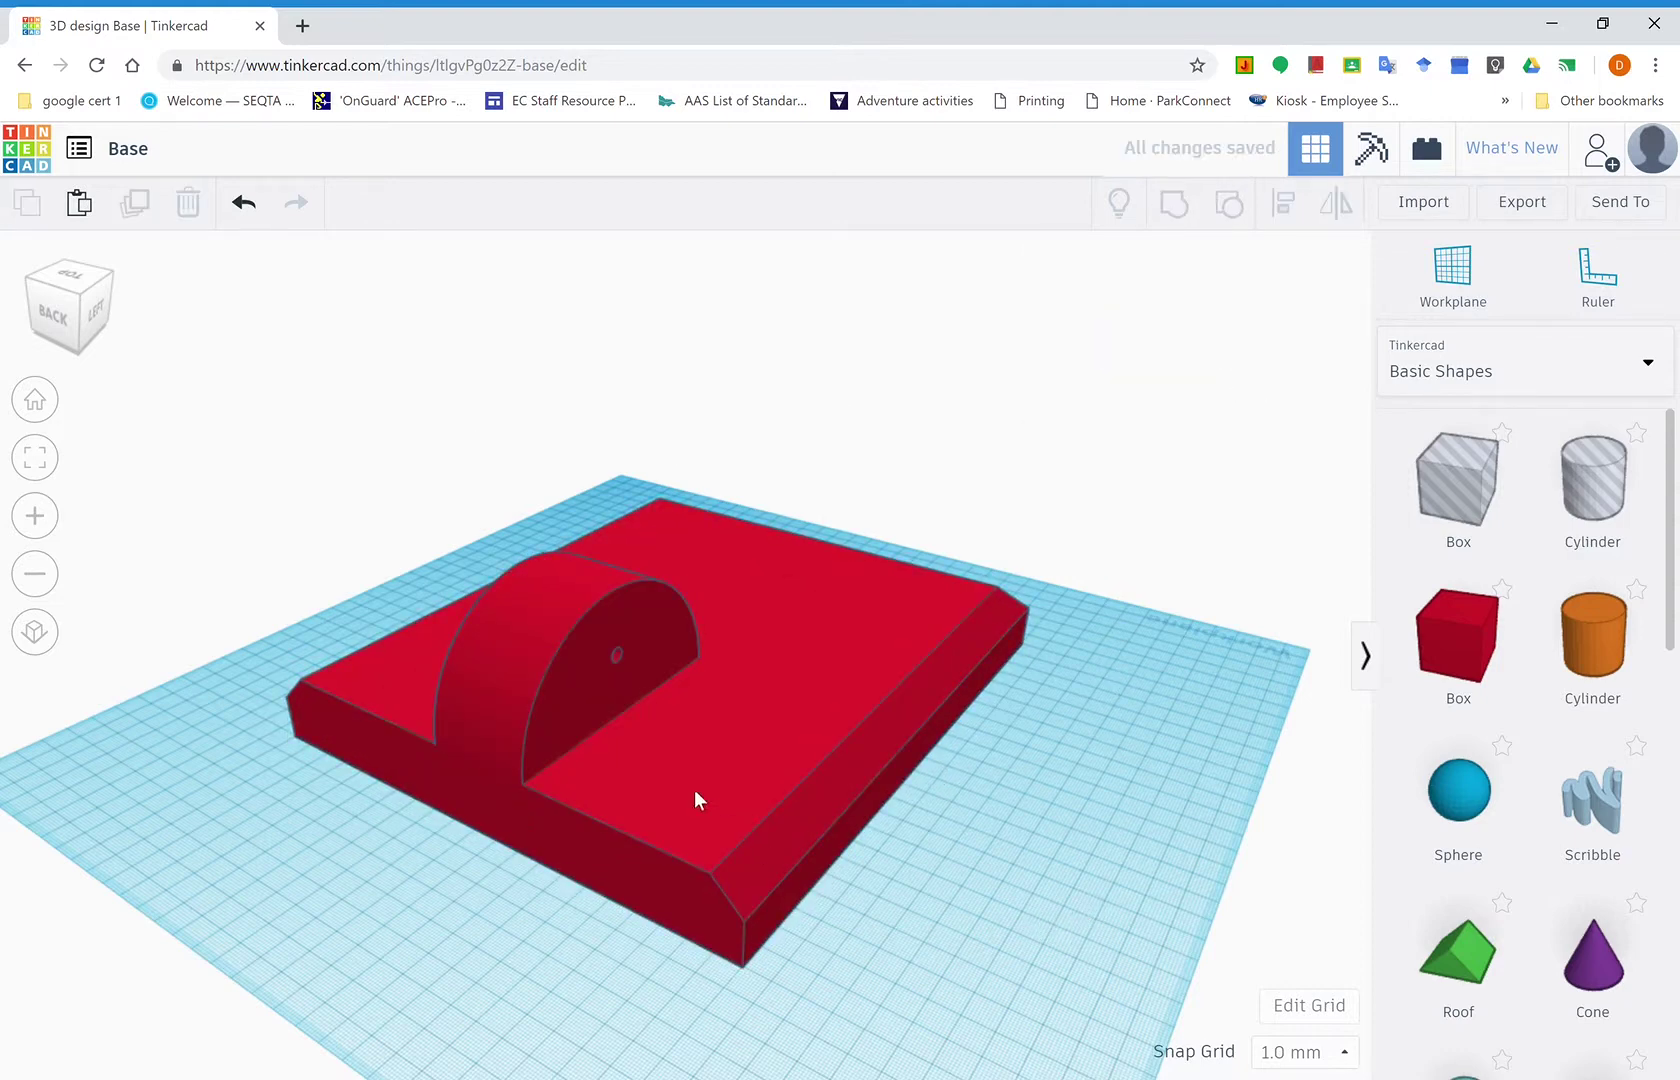
right_click_drag(1066, 798, 494, 512)
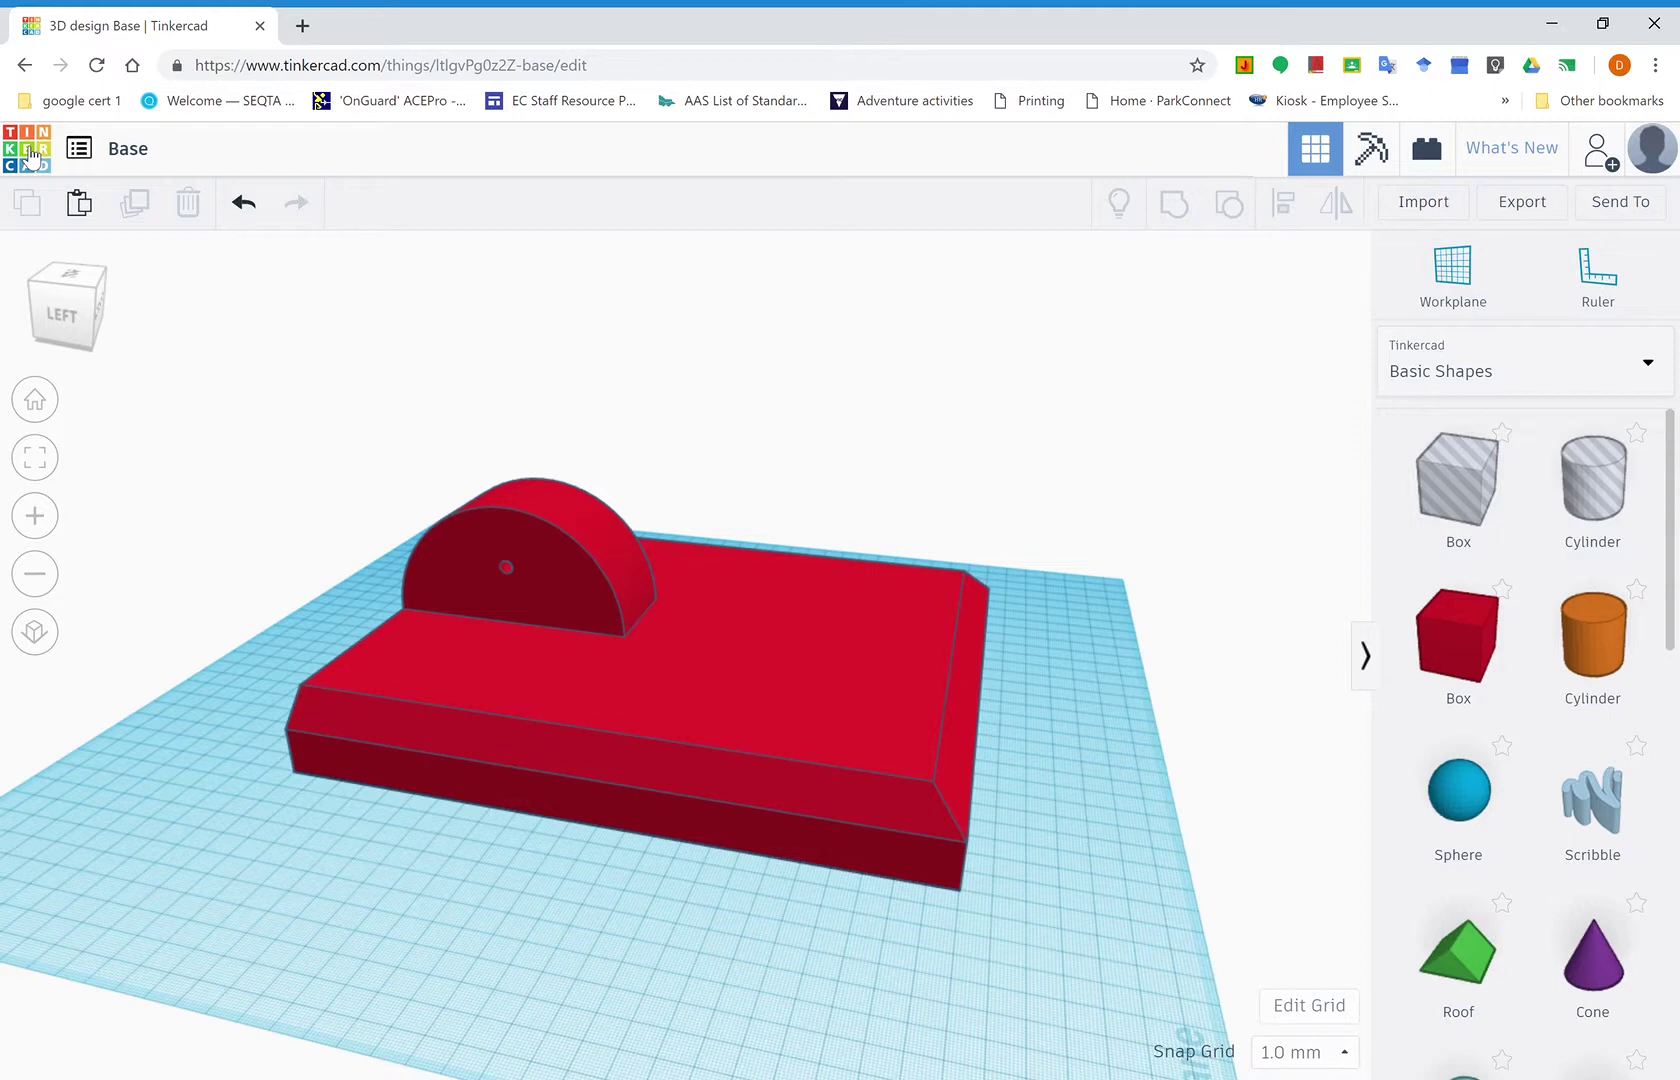
left_click(30, 155)
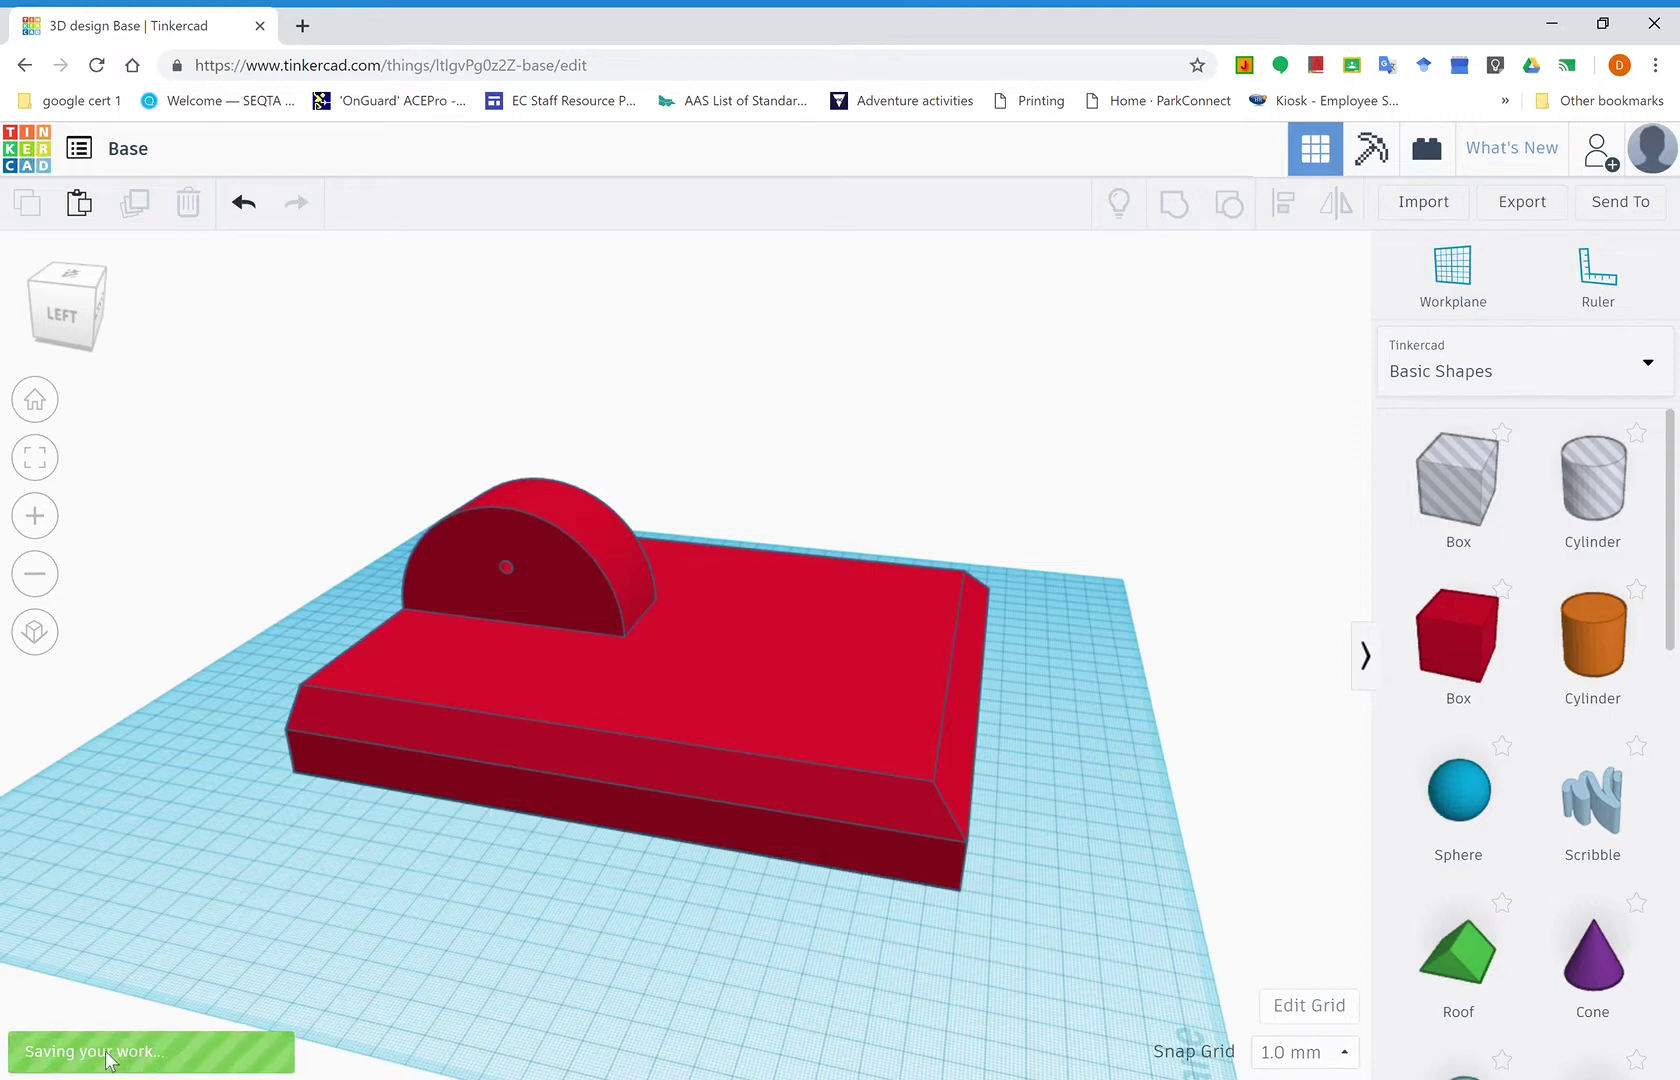